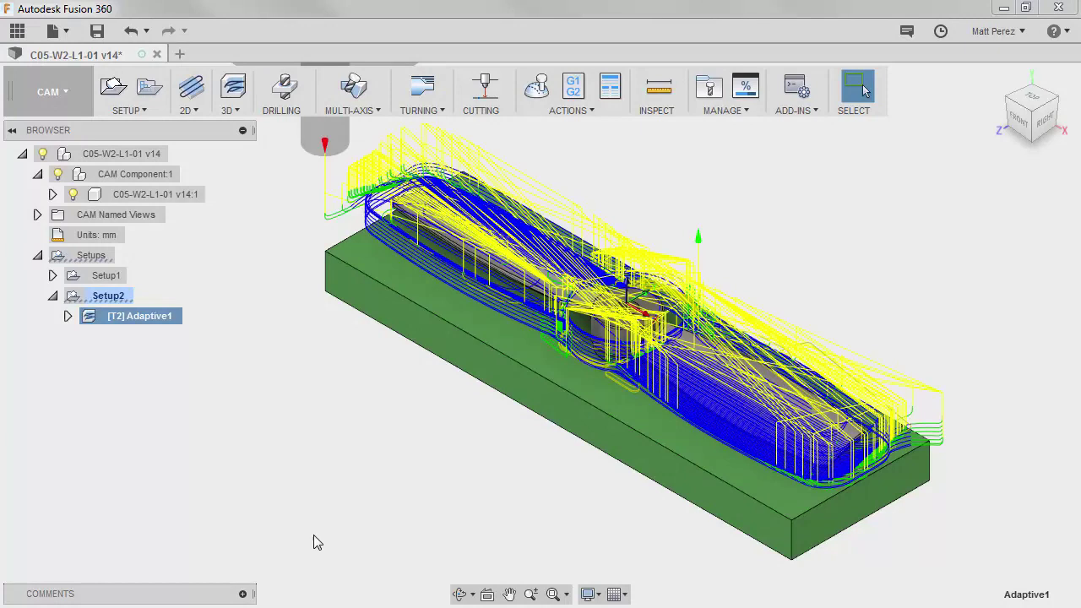
# - Deselect the Adaptive1 toolpath and orbit the view around the propeller and stock
pyautogui.click(826, 313)
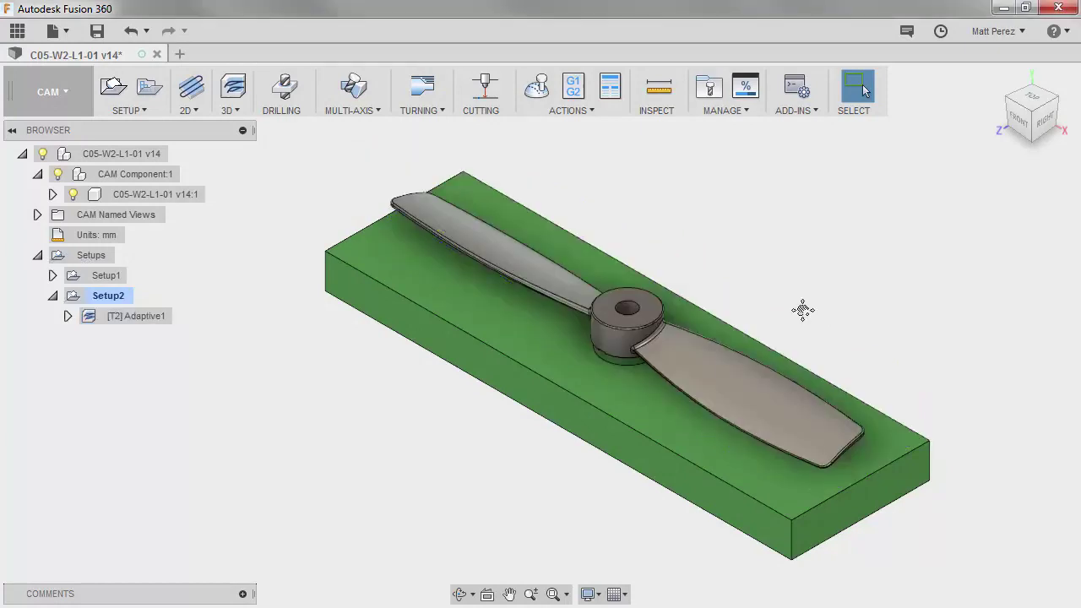
pyautogui.keyDown('shift'); pyautogui.moveTo(803, 310); pyautogui.dragTo(700, 328, button='middle'); pyautogui.keyUp('shift')
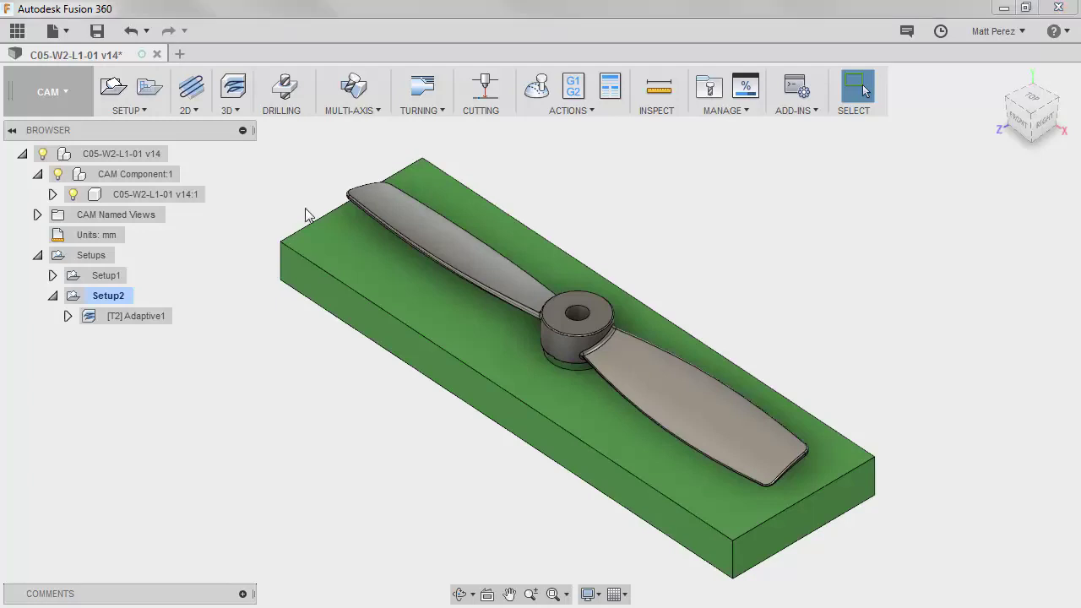
# - Create a 3D Pencil operation and filter the sample tool library to horizontal milling tools
pyautogui.click(235, 112)
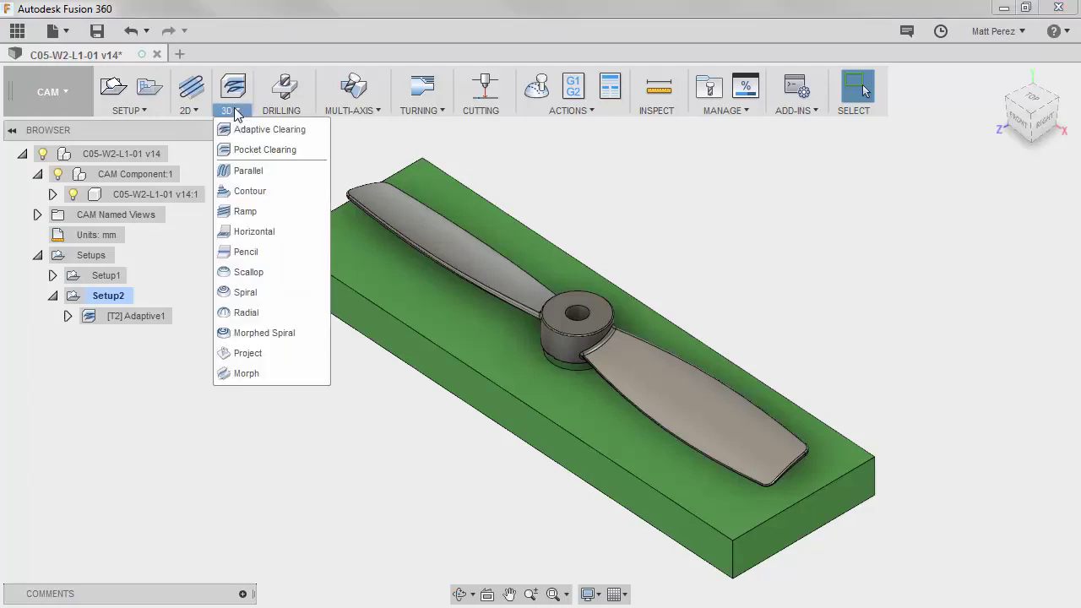
pyautogui.click(287, 251)
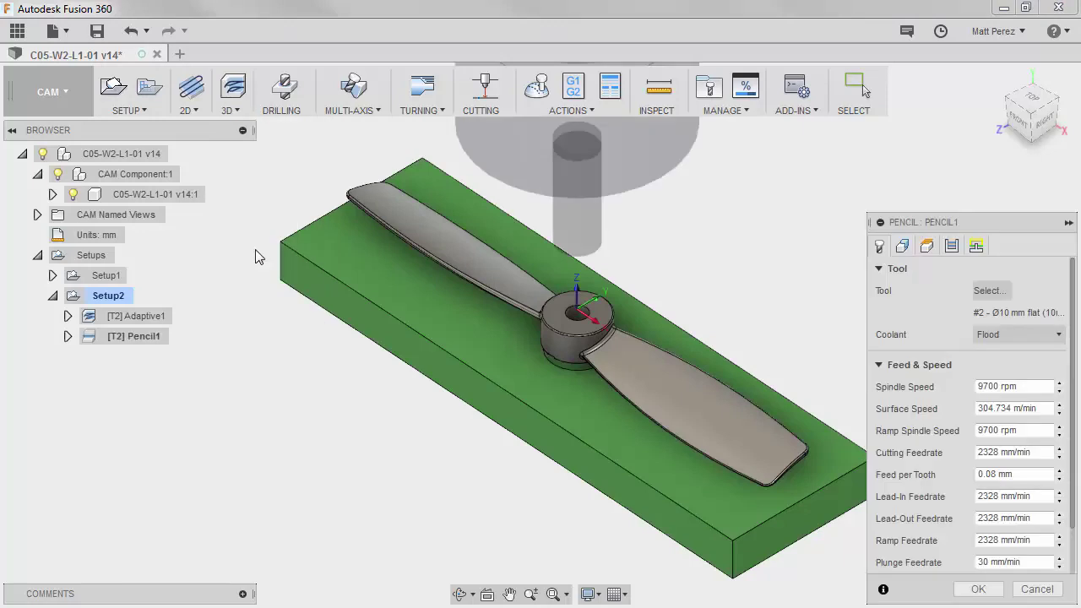
pyautogui.click(993, 291)
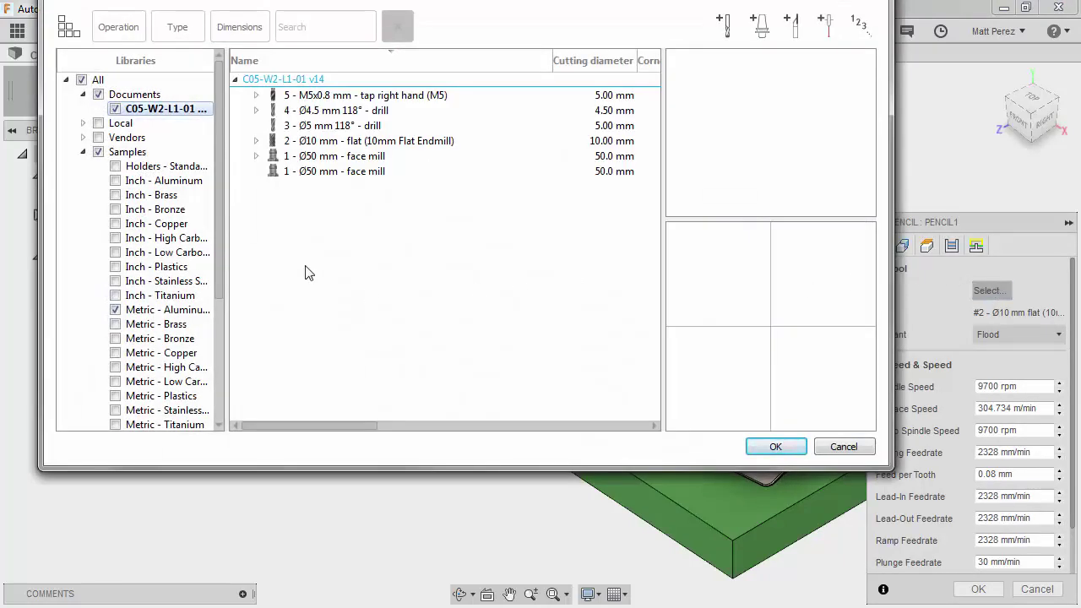
pyautogui.click(127, 151)
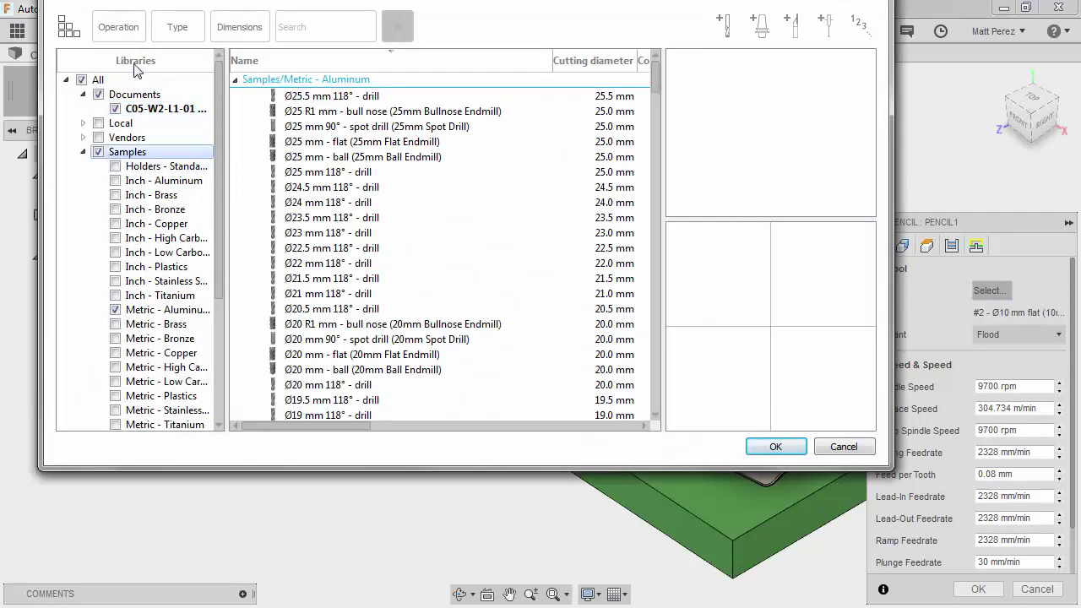
pyautogui.click(118, 28)
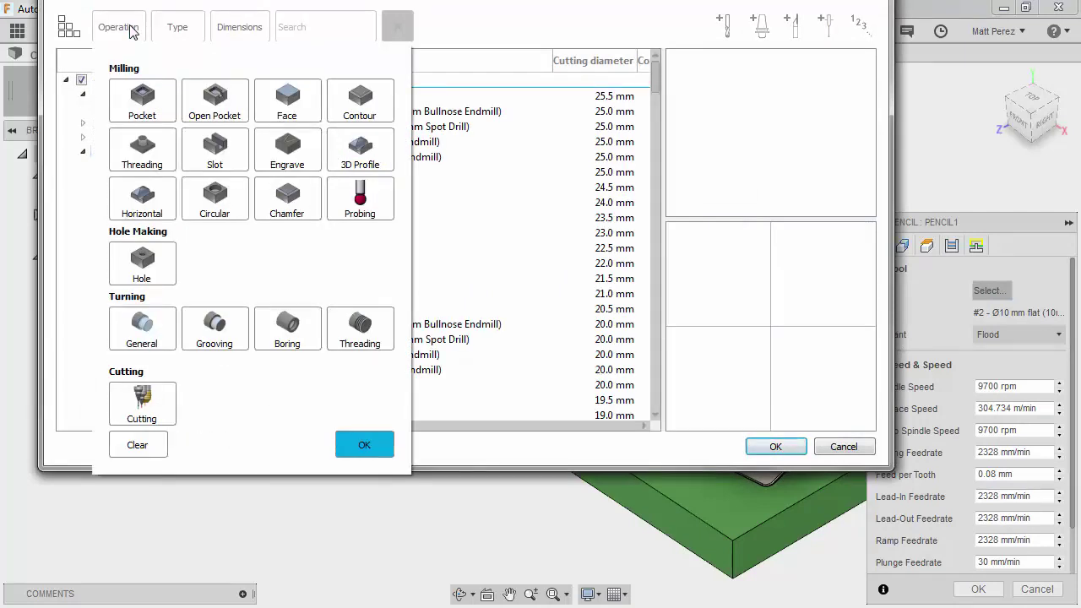
pyautogui.click(149, 201)
pyautogui.click(373, 435)
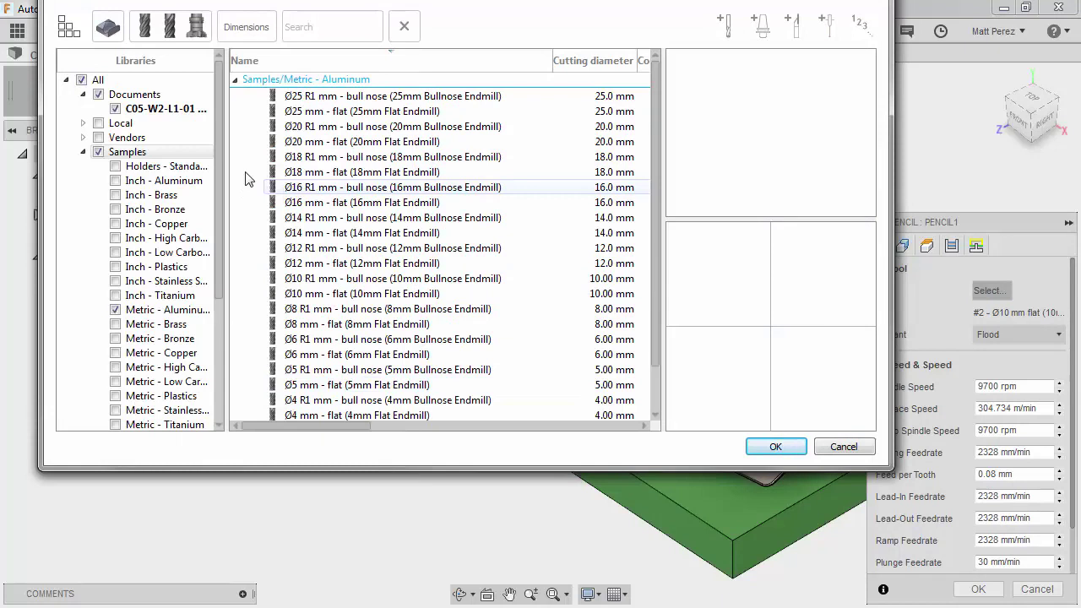
# - Narrow the tool filter to ball endmills and choose the Ø5 mm ball endmill
pyautogui.click(169, 25)
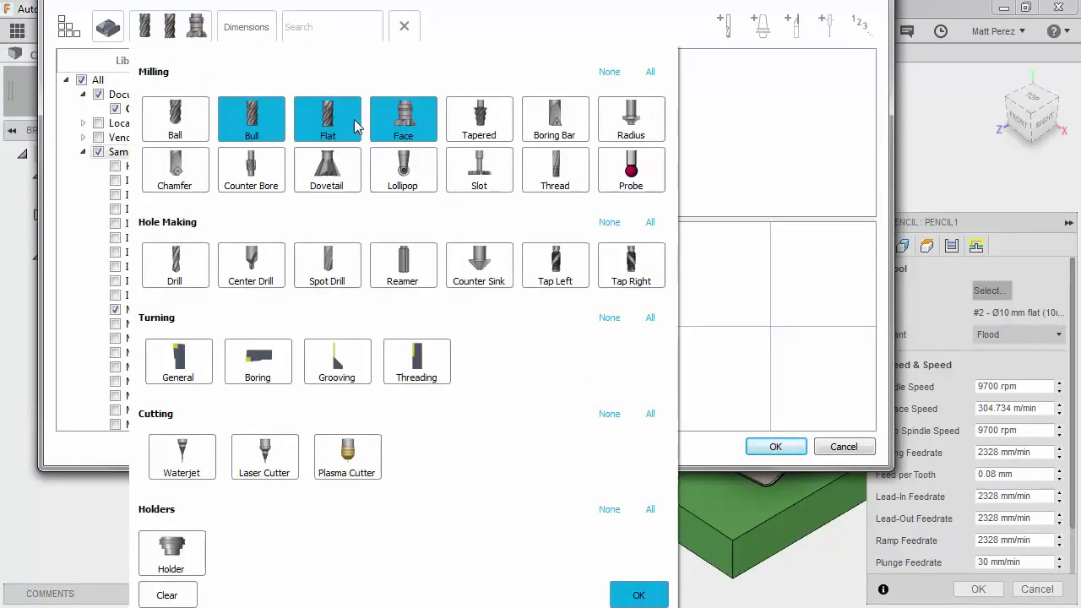
pyautogui.click(321, 127)
pyautogui.click(175, 118)
pyautogui.click(241, 127)
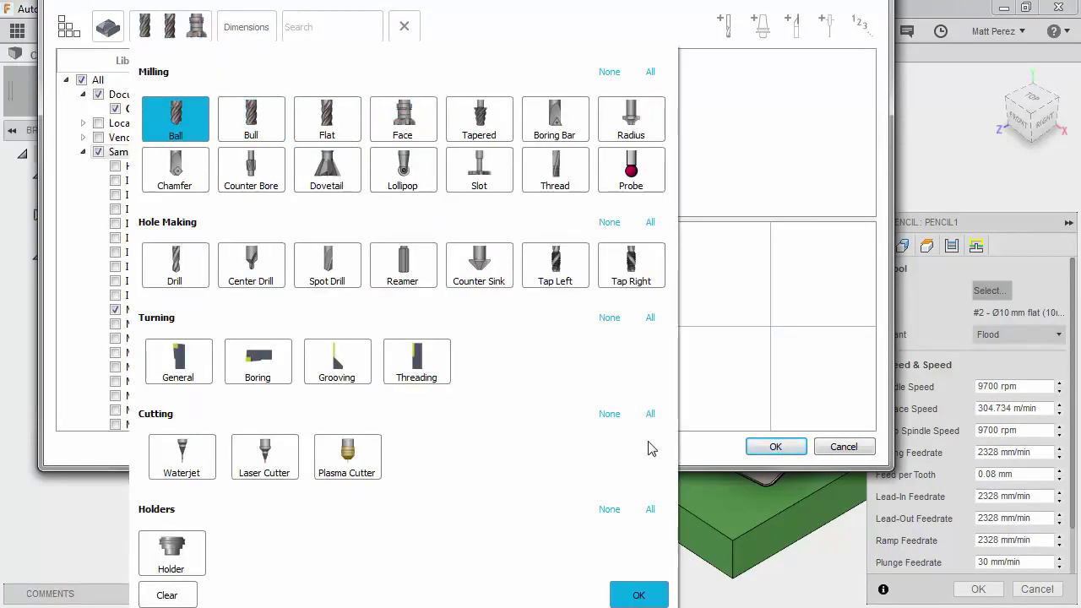
pyautogui.click(658, 588)
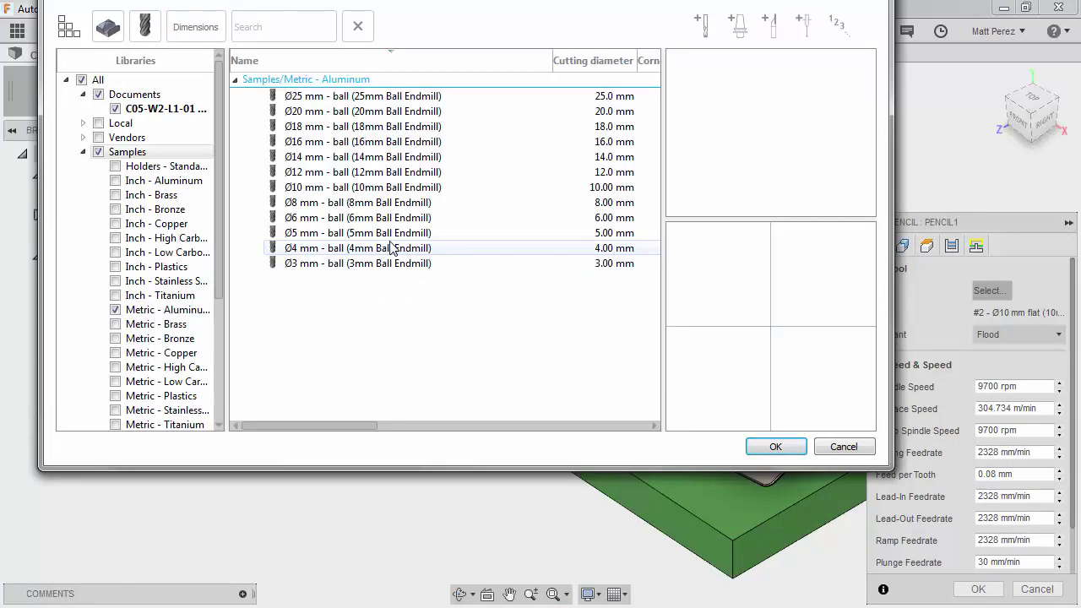
pyautogui.click(344, 233)
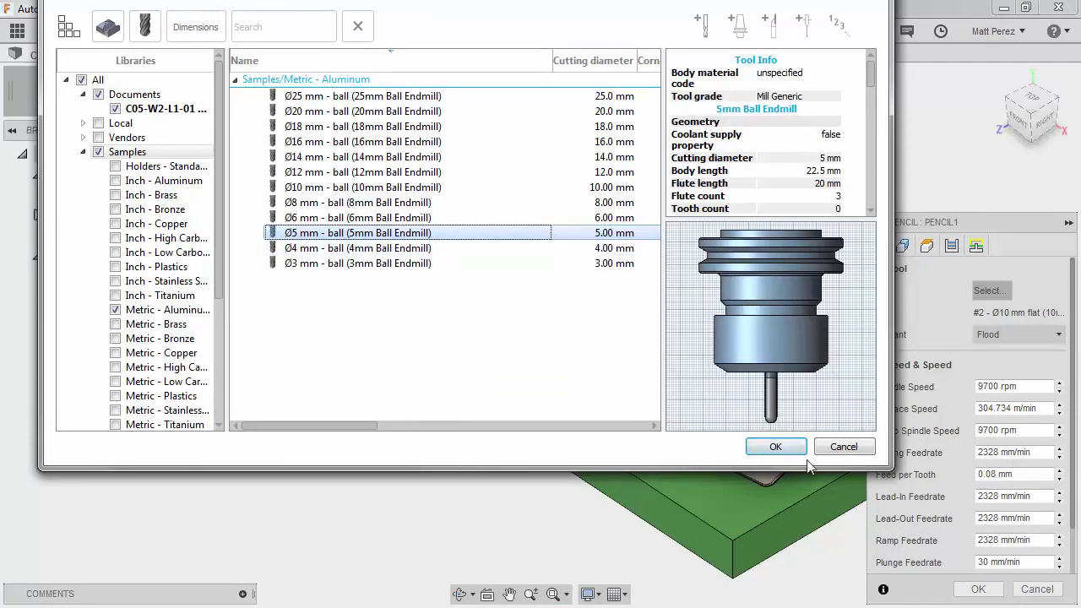
pyautogui.click(775, 447)
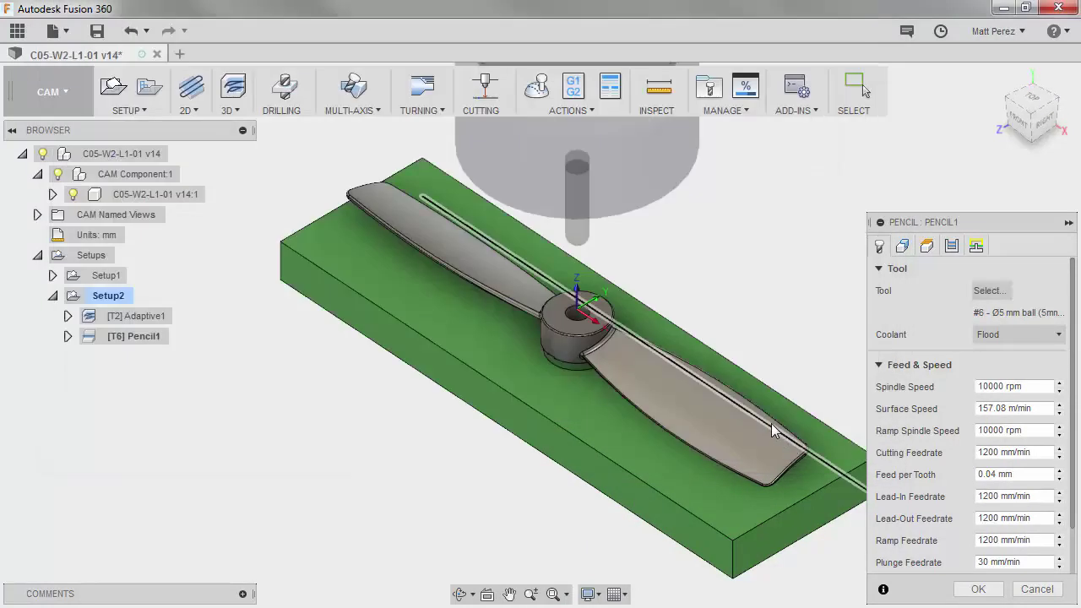
# - Make the Pencil pass touch only the selected right blade face
pyautogui.click(904, 246)
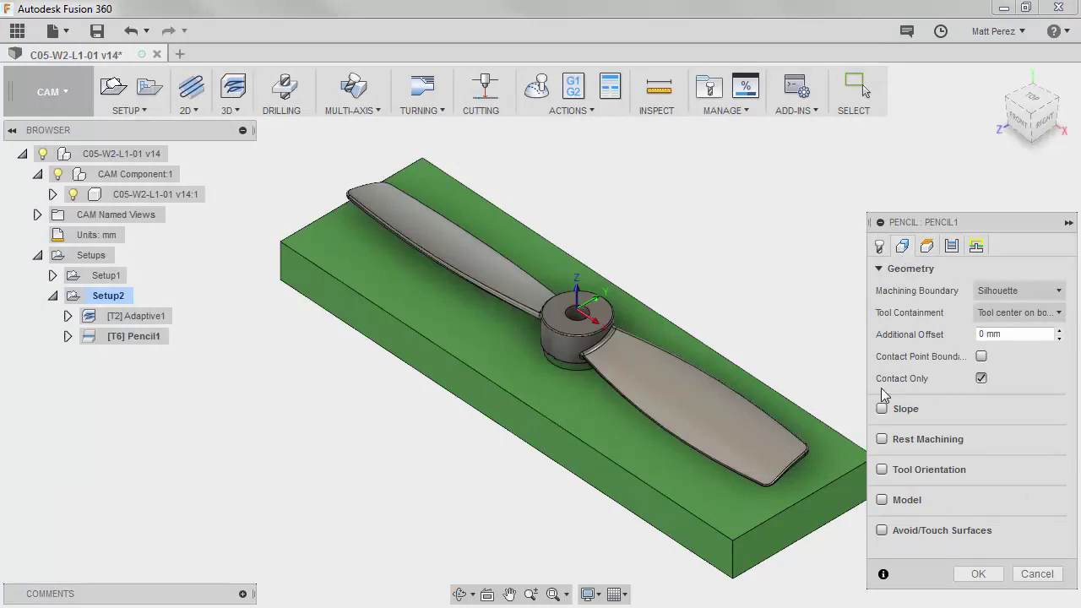
pyautogui.click(882, 531)
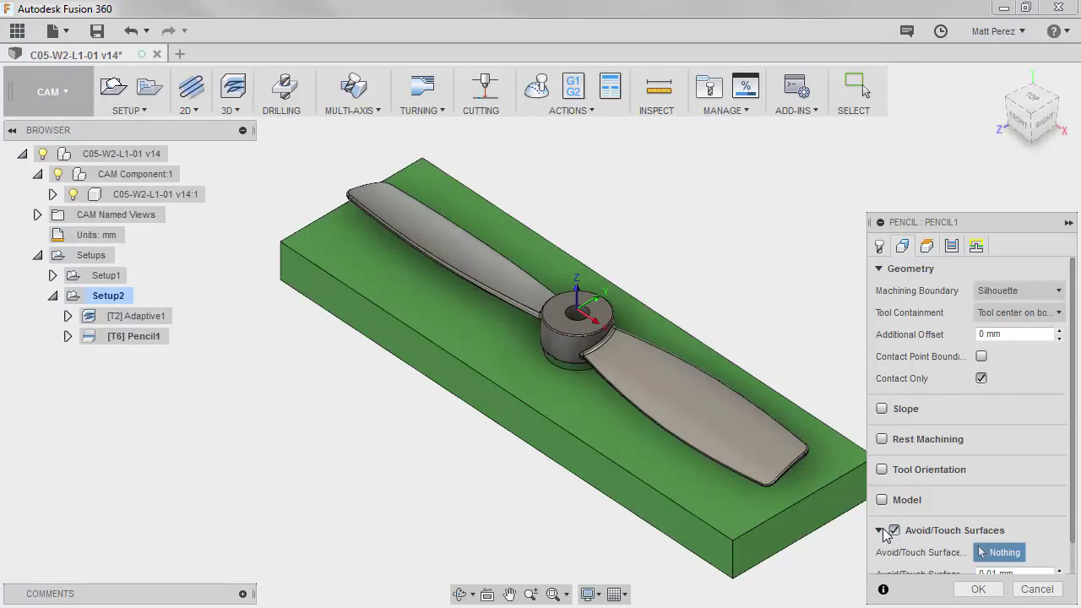
pyautogui.scroll(-1, 1074, 480)
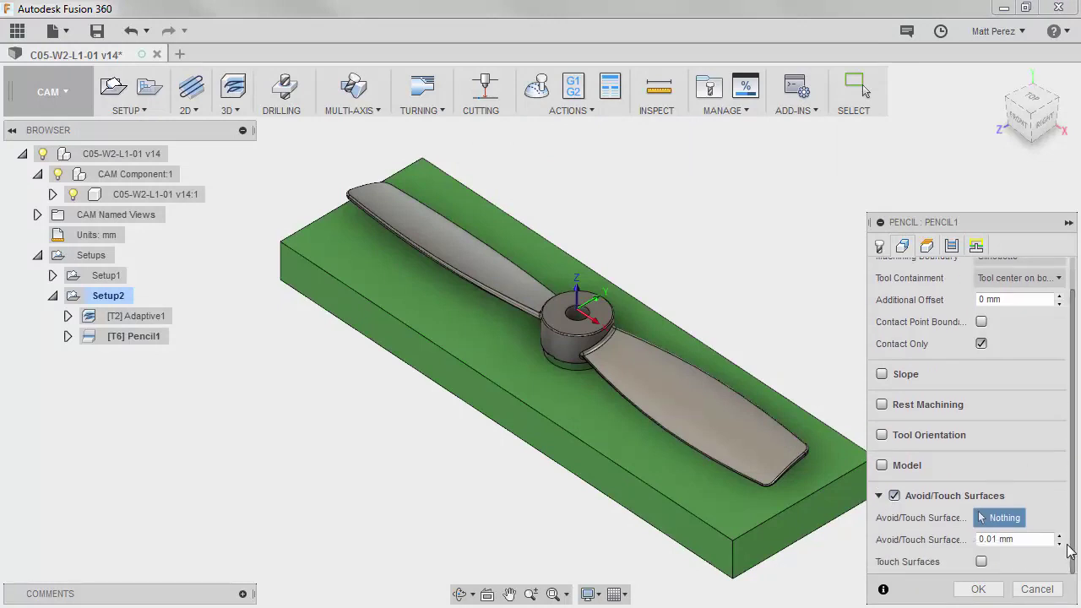
pyautogui.click(667, 390)
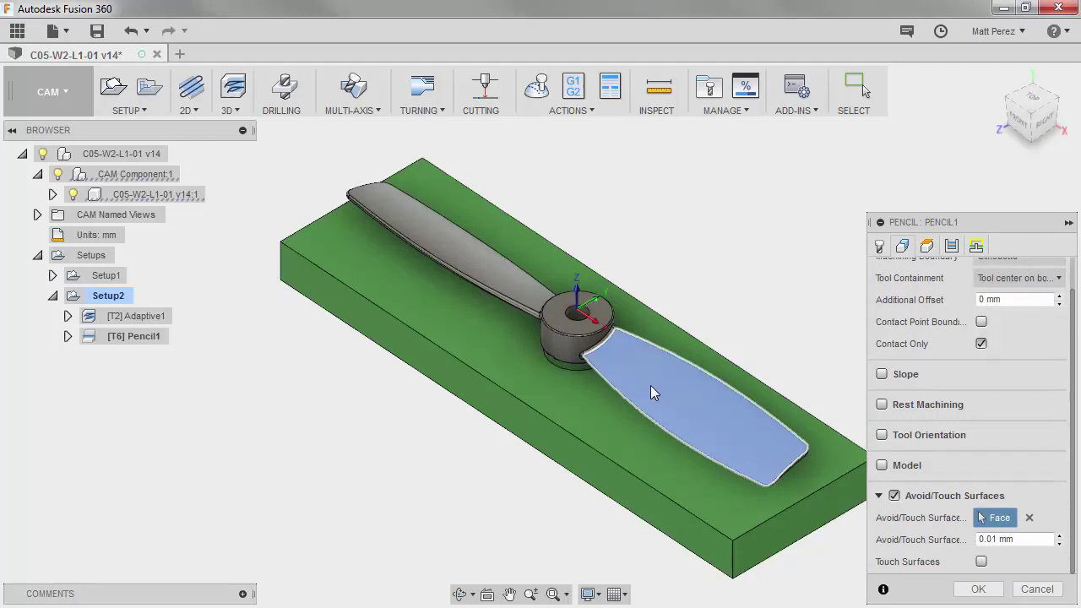
pyautogui.click(982, 563)
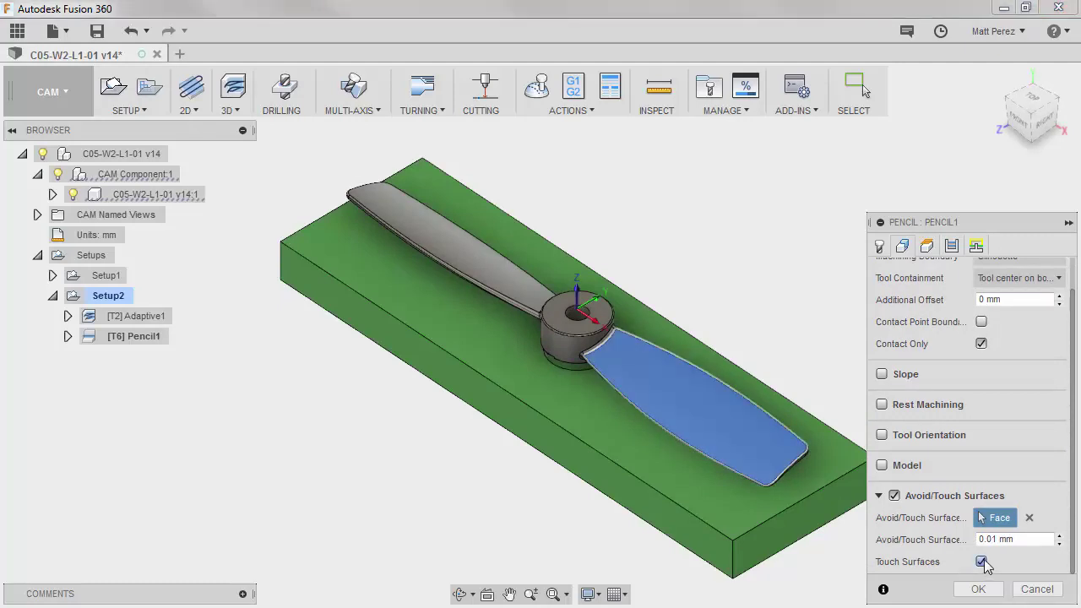
# - Set Number of Stepovers to 125 and Stepover to 0.5 mm
pyautogui.click(952, 247)
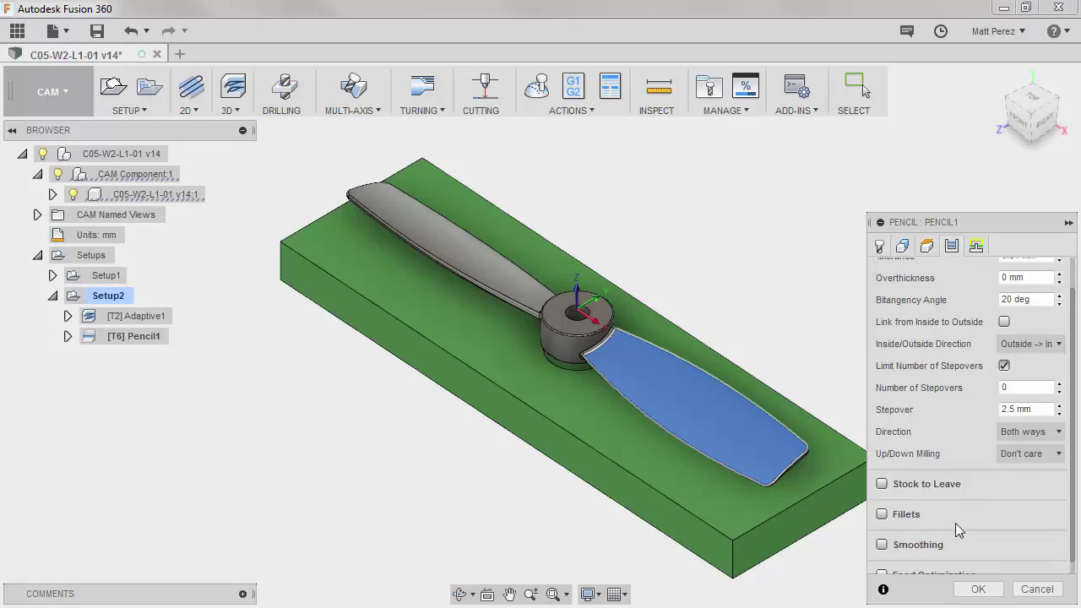
pyautogui.scroll(1, 1008, 515)
pyautogui.doubleClick(1024, 423)
pyautogui.write('1')
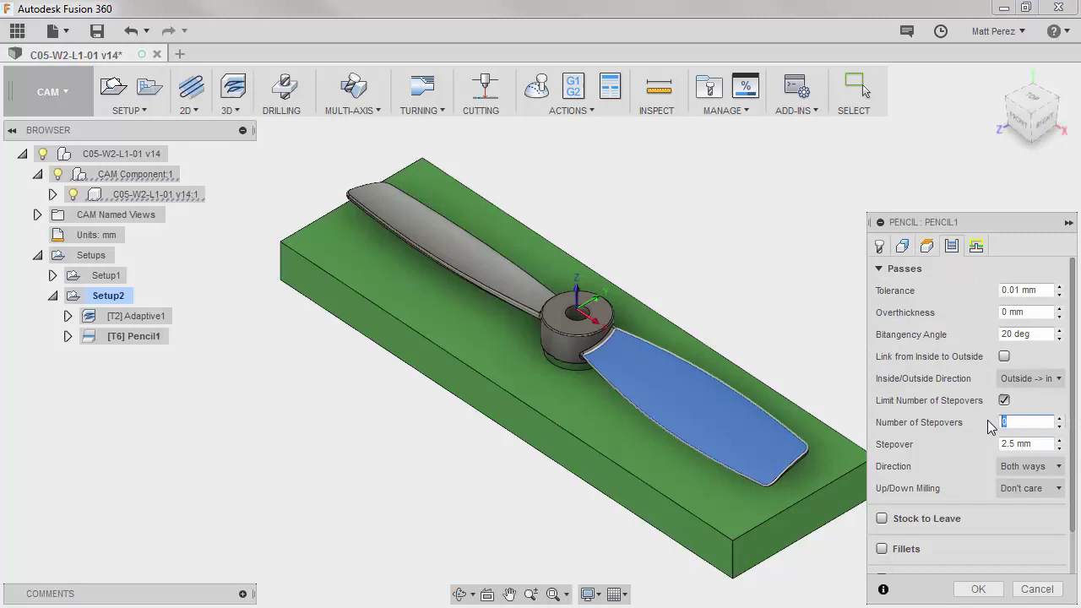
pyautogui.write('25')
pyautogui.press('Tab')
pyautogui.write('.5')
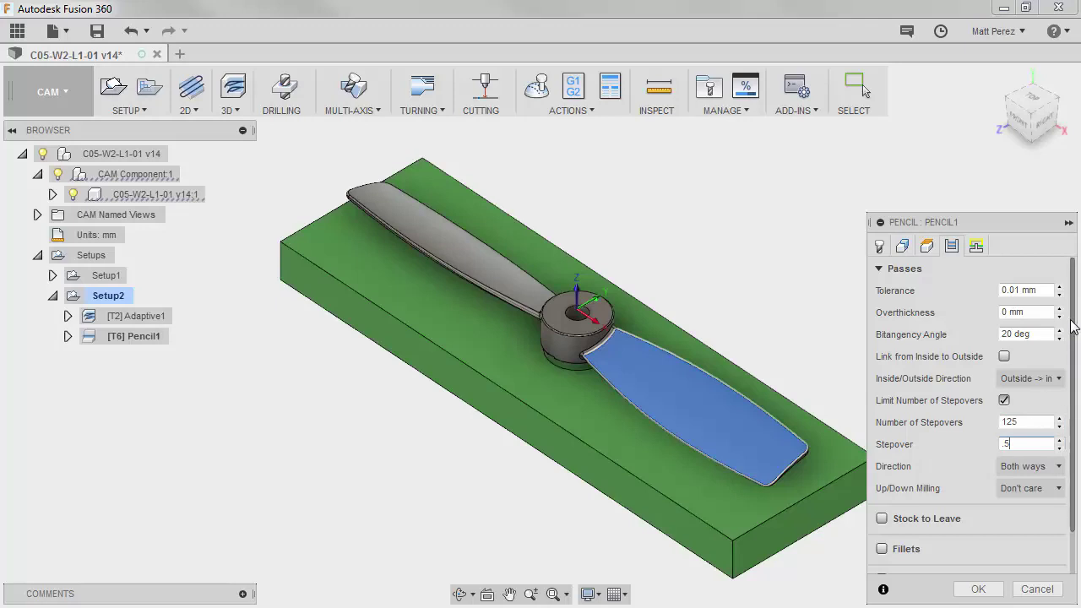
# - Enable Rest Machining with source From previous operation(s), then compute the Pencil1 toolpath
pyautogui.click(977, 247)
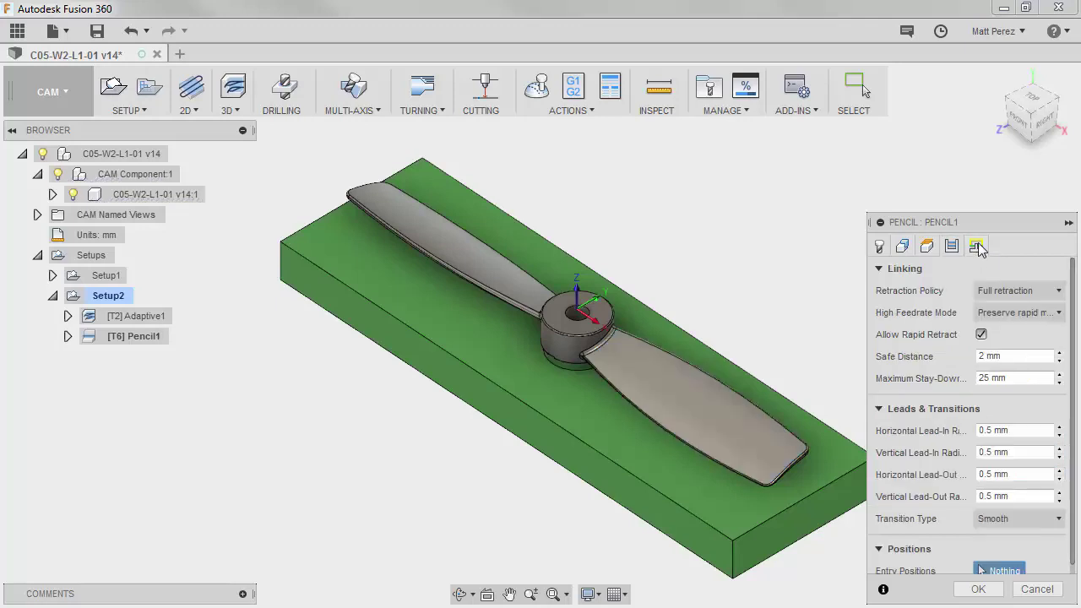
pyautogui.click(912, 245)
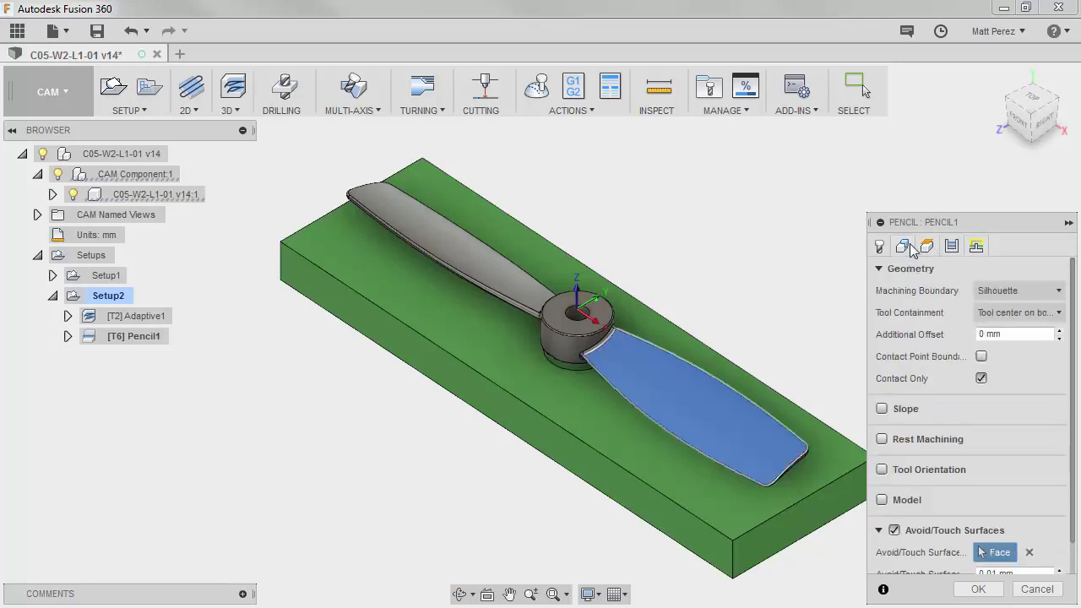
pyautogui.click(884, 440)
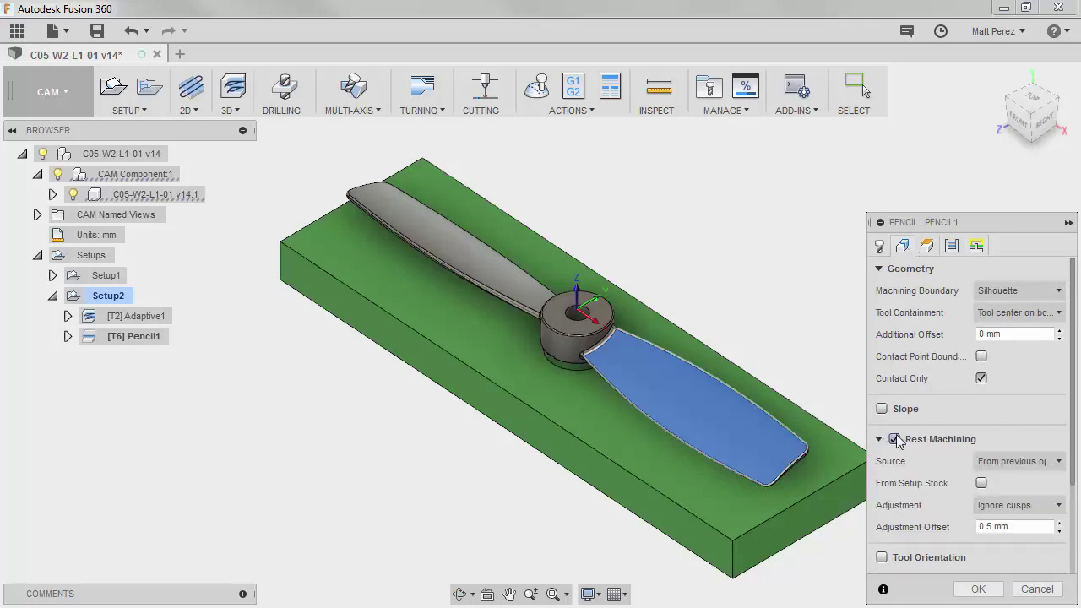
pyautogui.click(1036, 463)
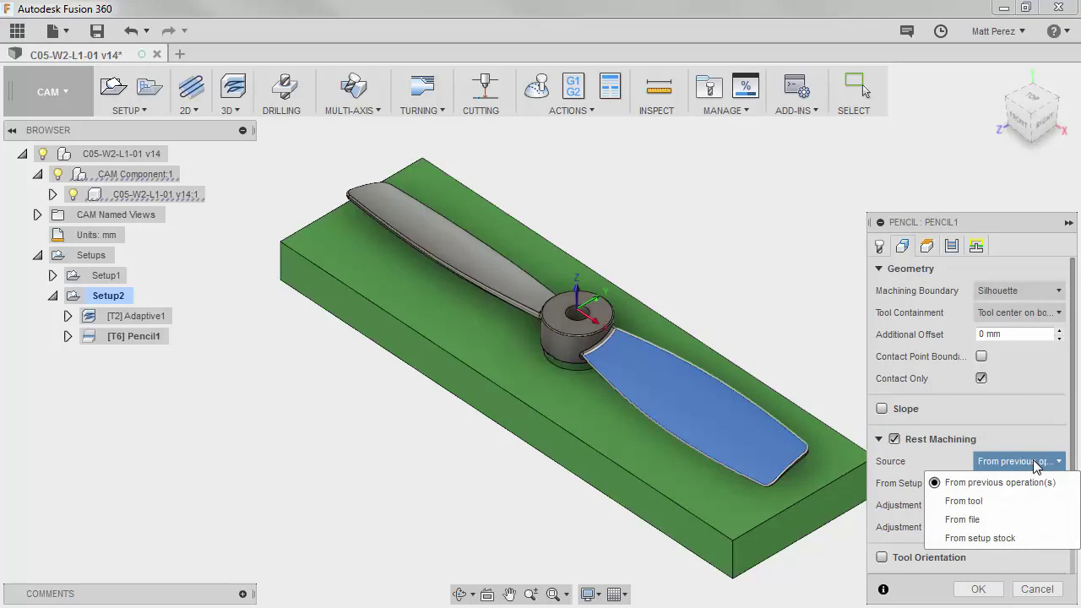
pyautogui.click(1013, 482)
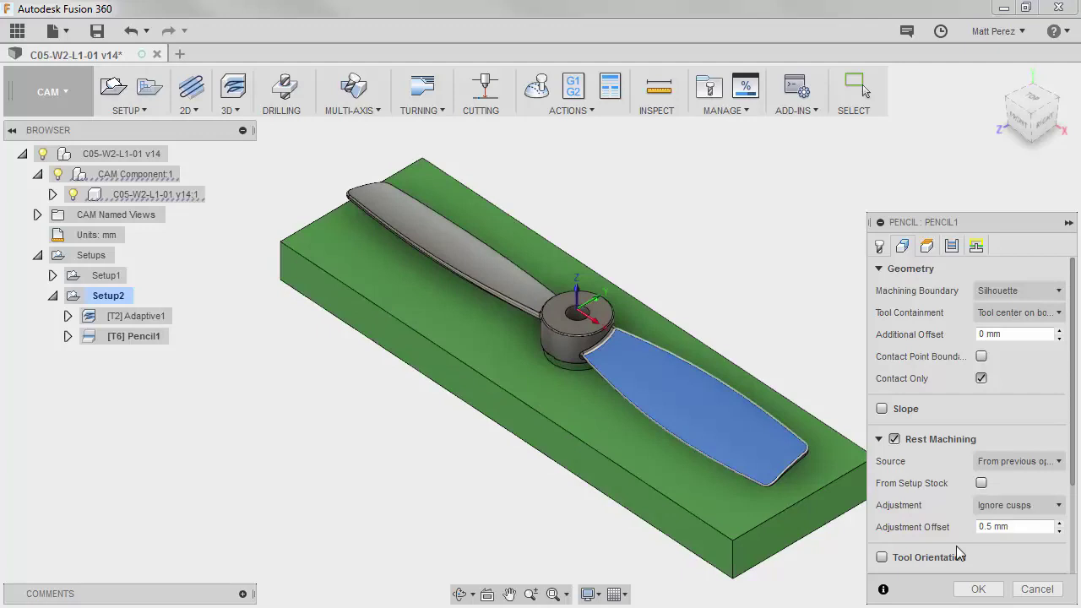
pyautogui.click(980, 589)
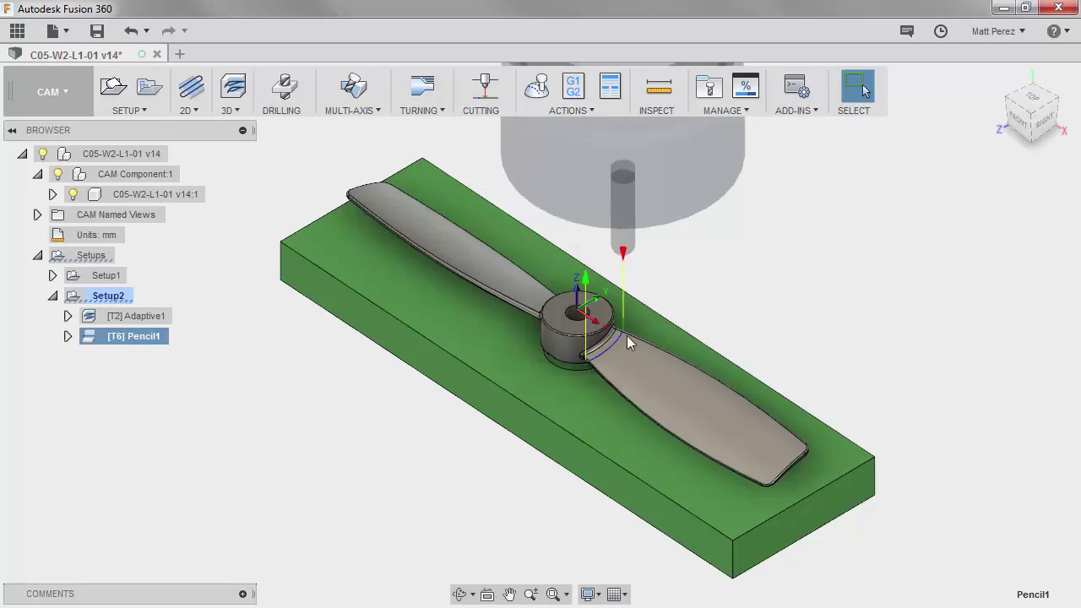
# - Edit Pencil1 and switch off Rest Machining in its geometry settings
pyautogui.rightClick(151, 338)
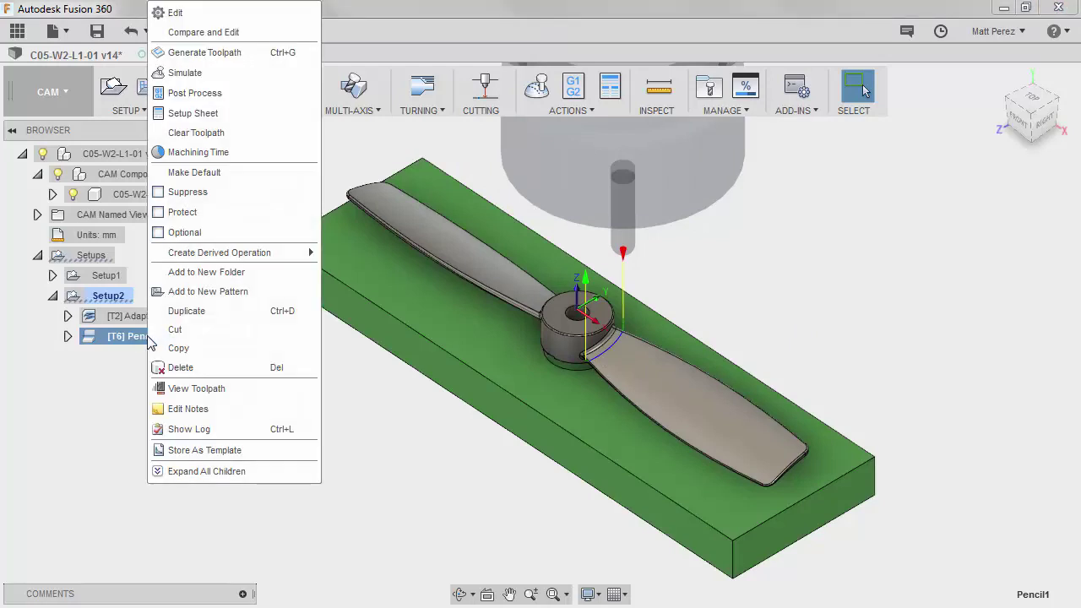
pyautogui.click(194, 12)
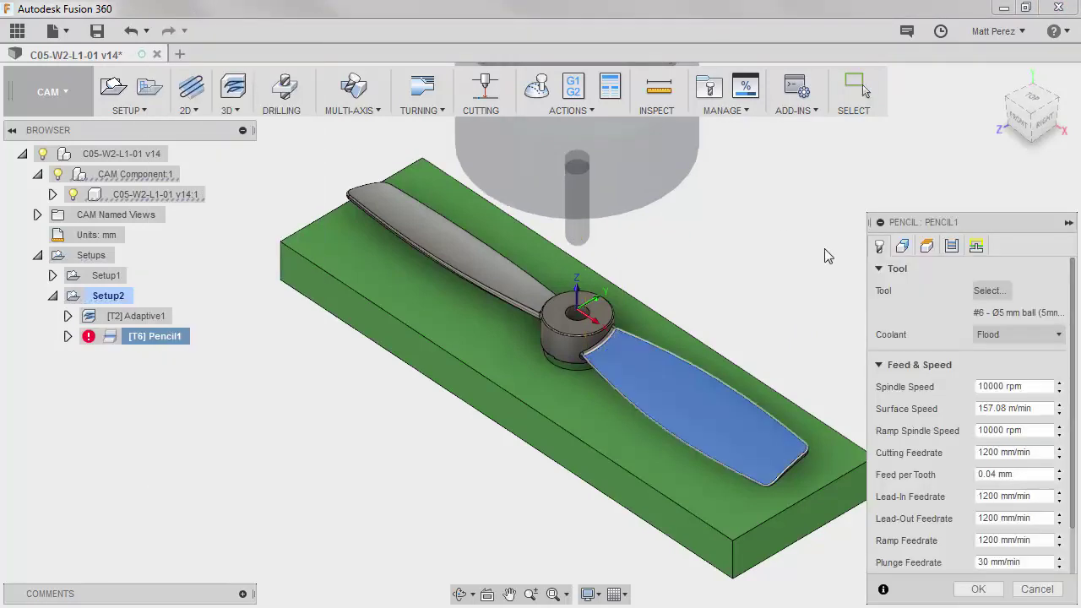
pyautogui.click(902, 246)
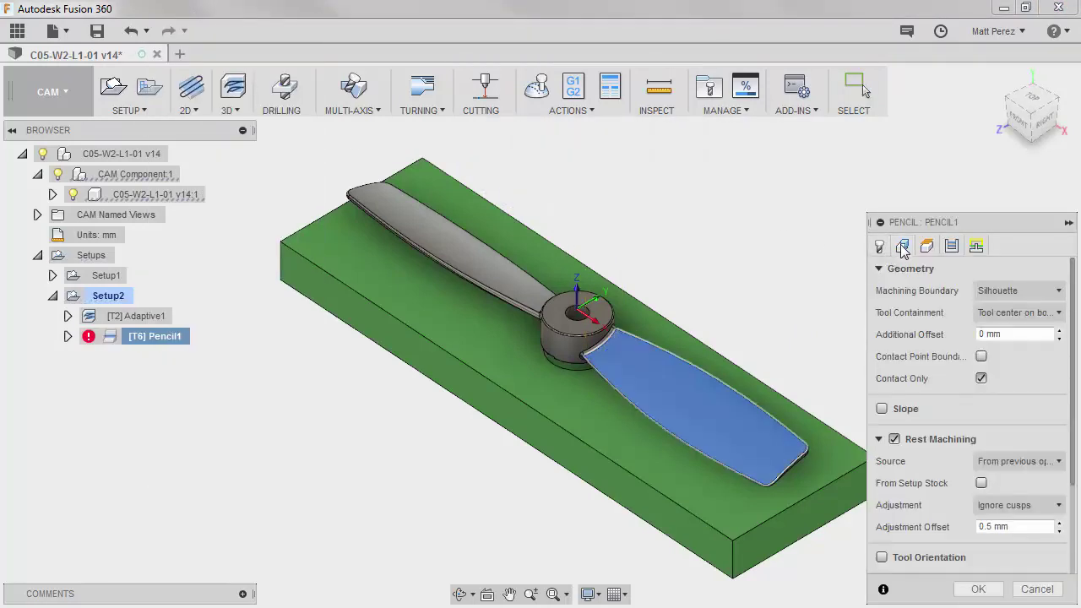
pyautogui.click(895, 439)
pyautogui.scroll(-1, 975, 411)
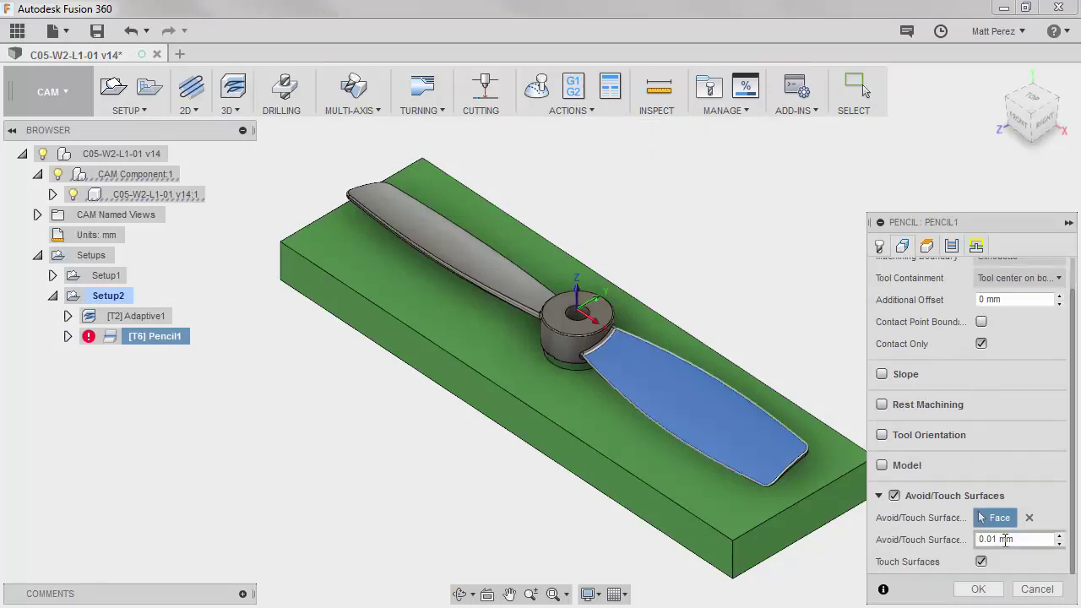
pyautogui.click(980, 561)
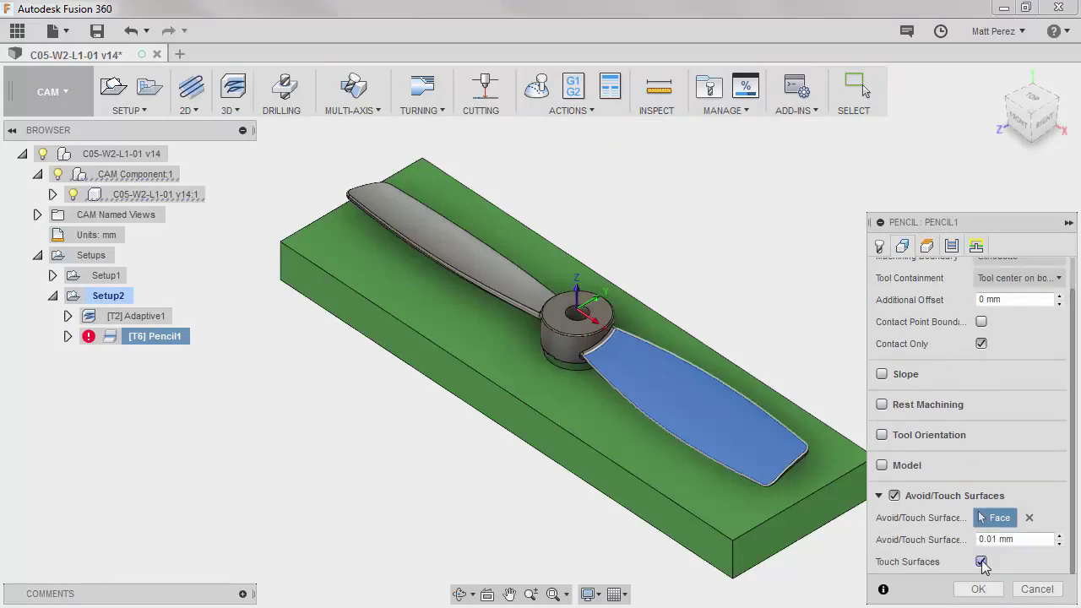
# - Keep 125 stepovers and set Inside/Outside Direction to Don't care
pyautogui.click(952, 246)
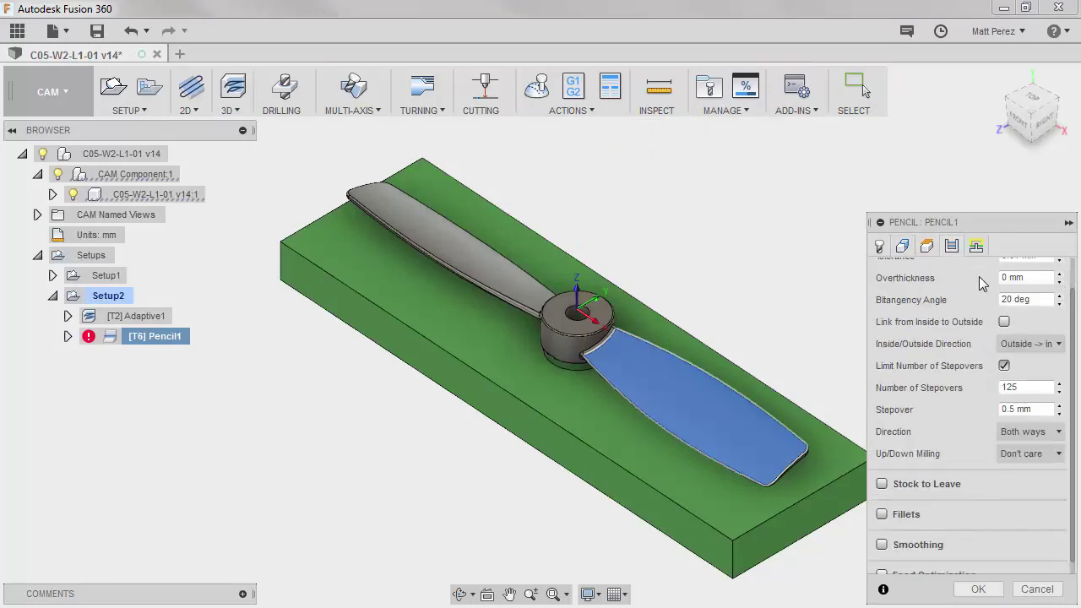
pyautogui.click(1035, 388)
pyautogui.press('Tab')
pyautogui.click(1055, 345)
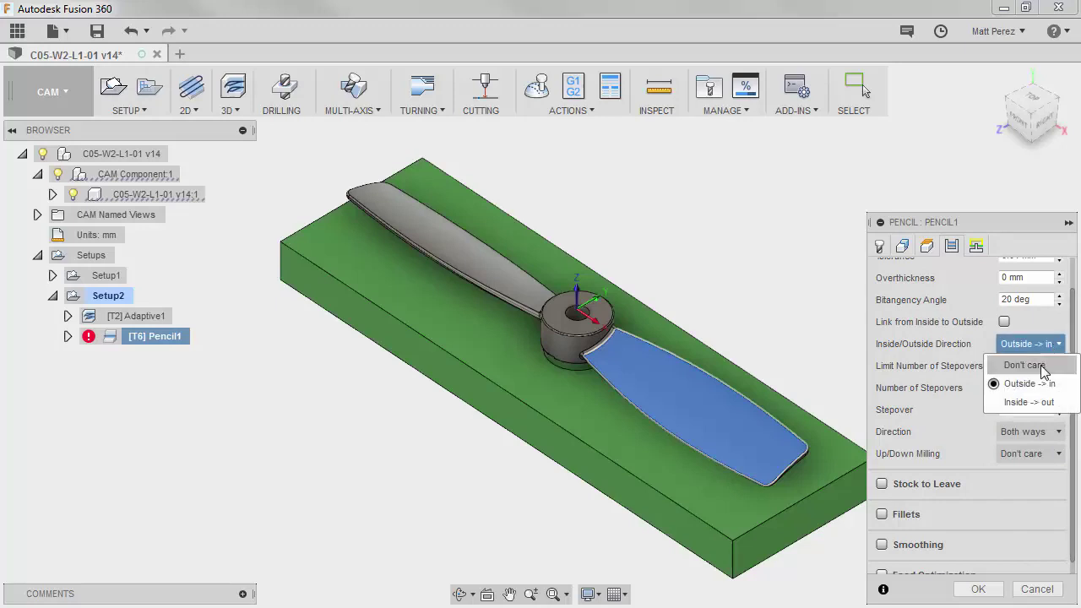
pyautogui.click(1044, 368)
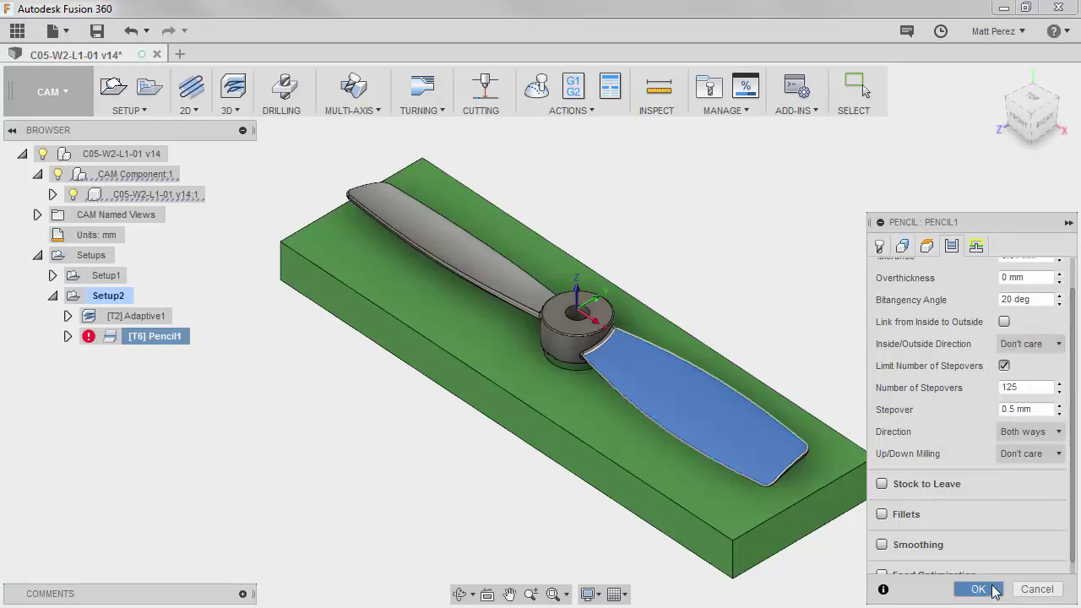
# - Regenerate Pencil1 and zoom in on the closely spaced passes across the right blade
pyautogui.click(978, 589)
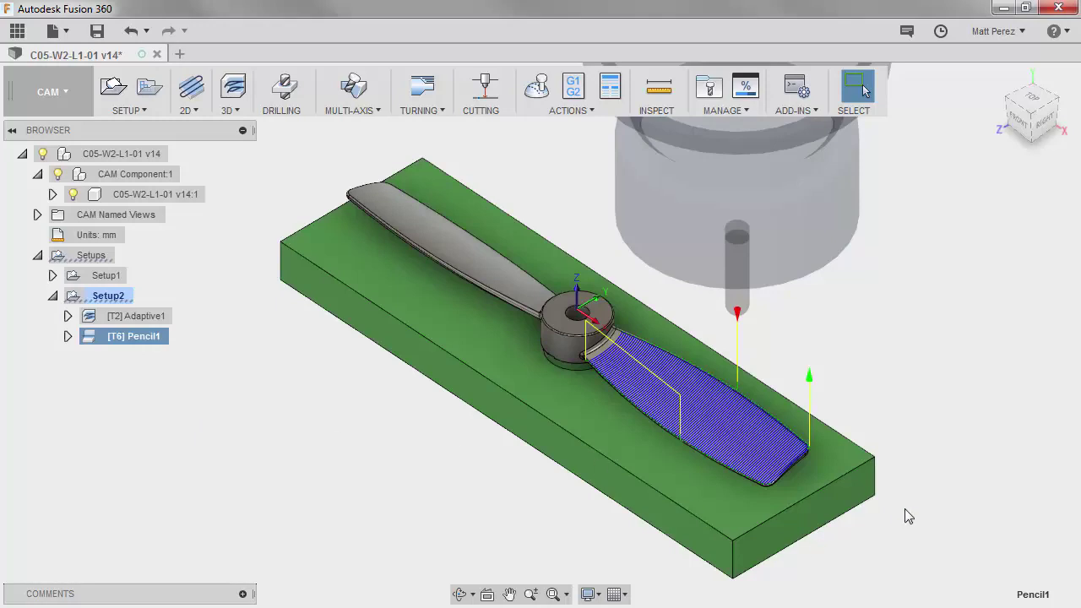
pyautogui.keyDown('shift'); pyautogui.moveTo(905, 515); pyautogui.dragTo(867, 479, button='middle'); pyautogui.keyUp('shift')
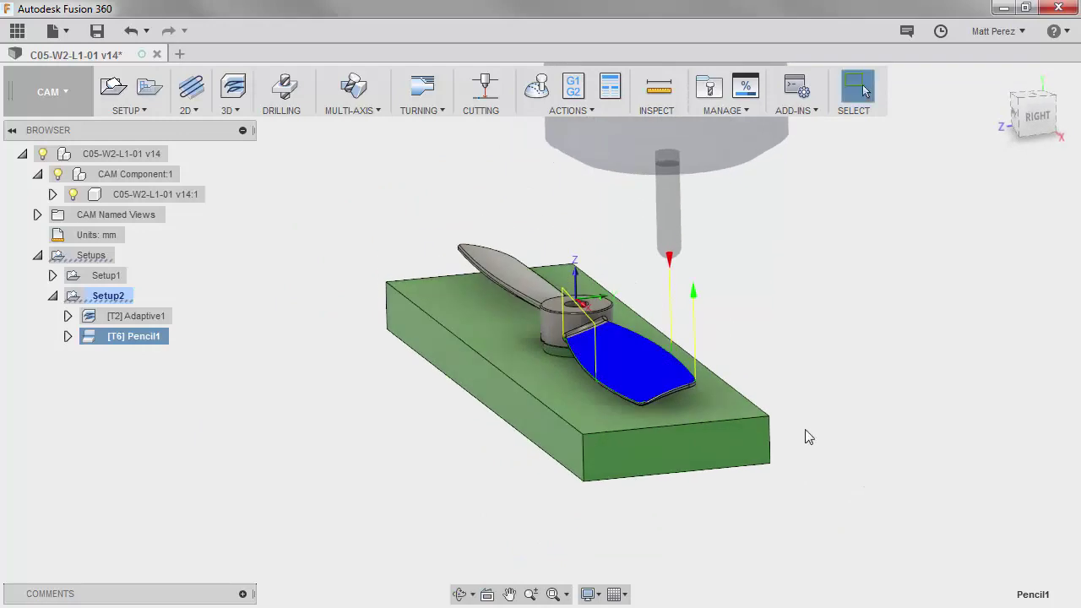
pyautogui.scroll(7, 621, 307)
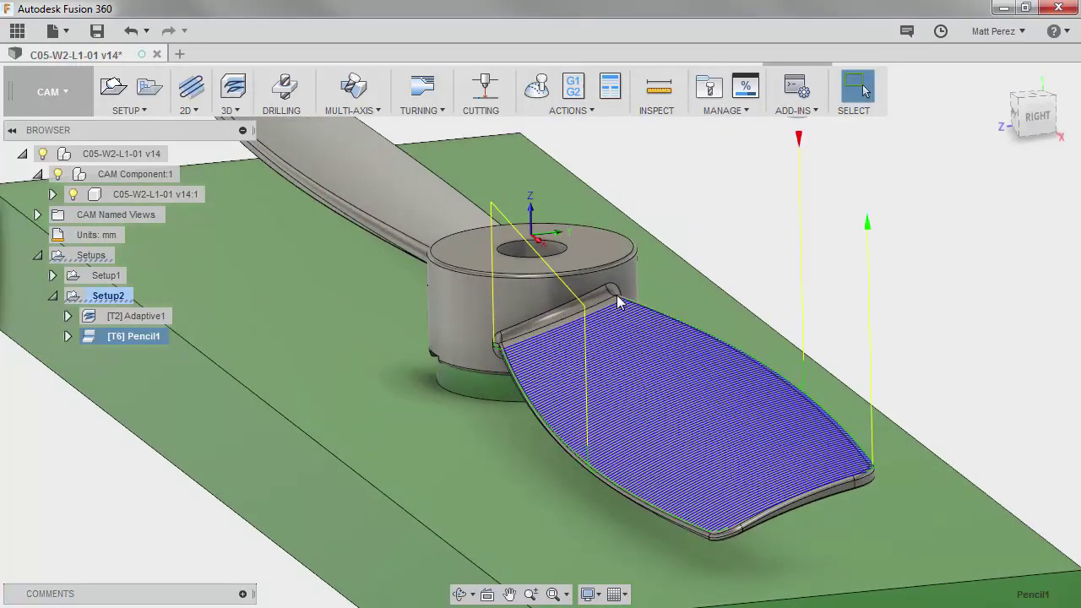
pyautogui.scroll(-5, 708, 379)
pyautogui.scroll(3, 707, 380)
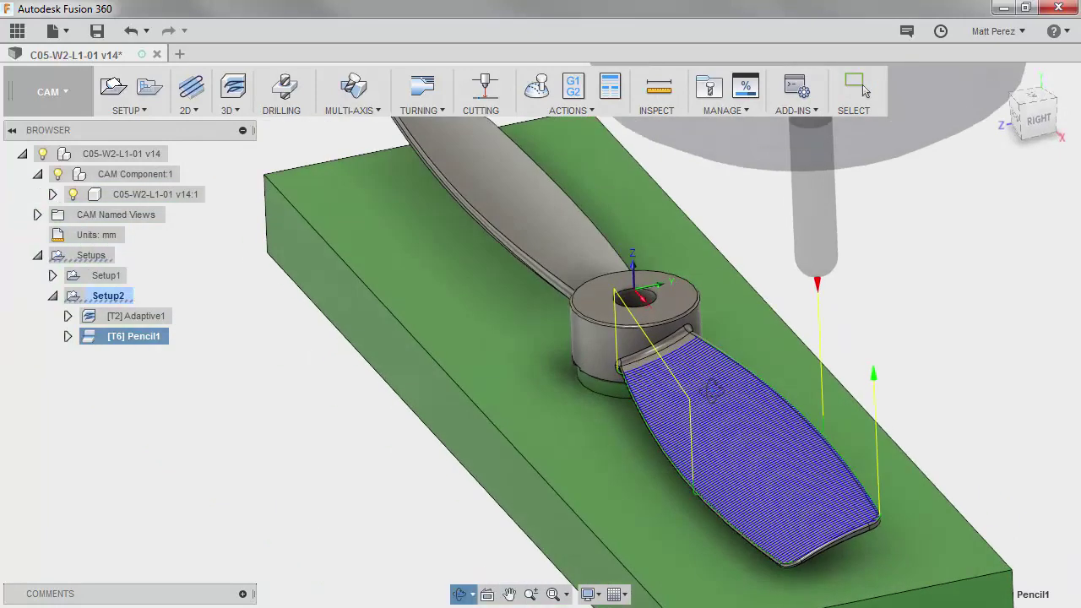
pyautogui.click(153, 116)
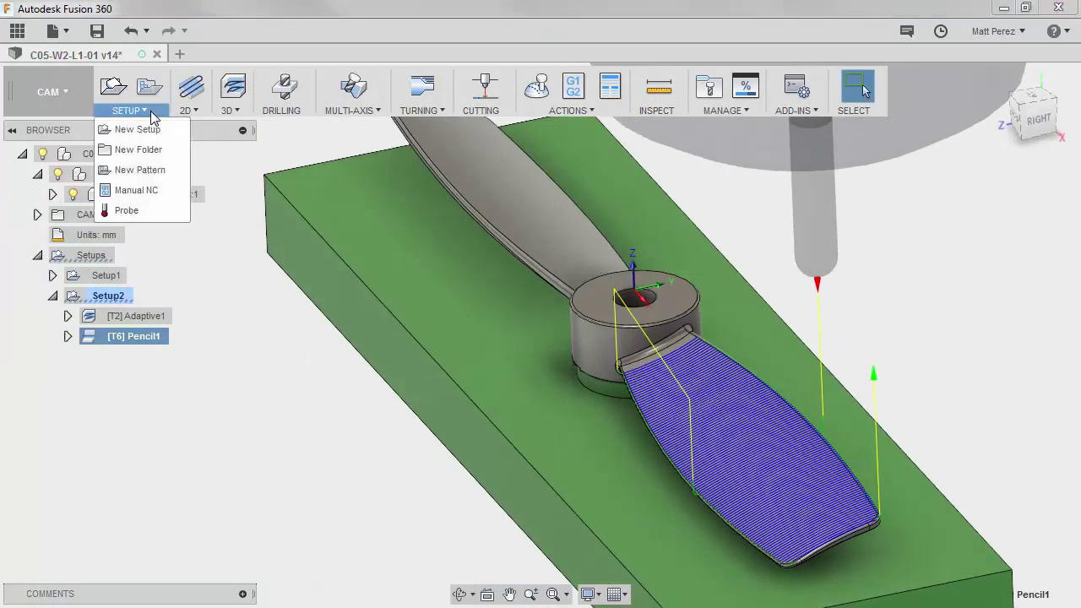
# - Create a circular pattern about the hub face axis with 2 instances over 360 deg
pyautogui.click(142, 169)
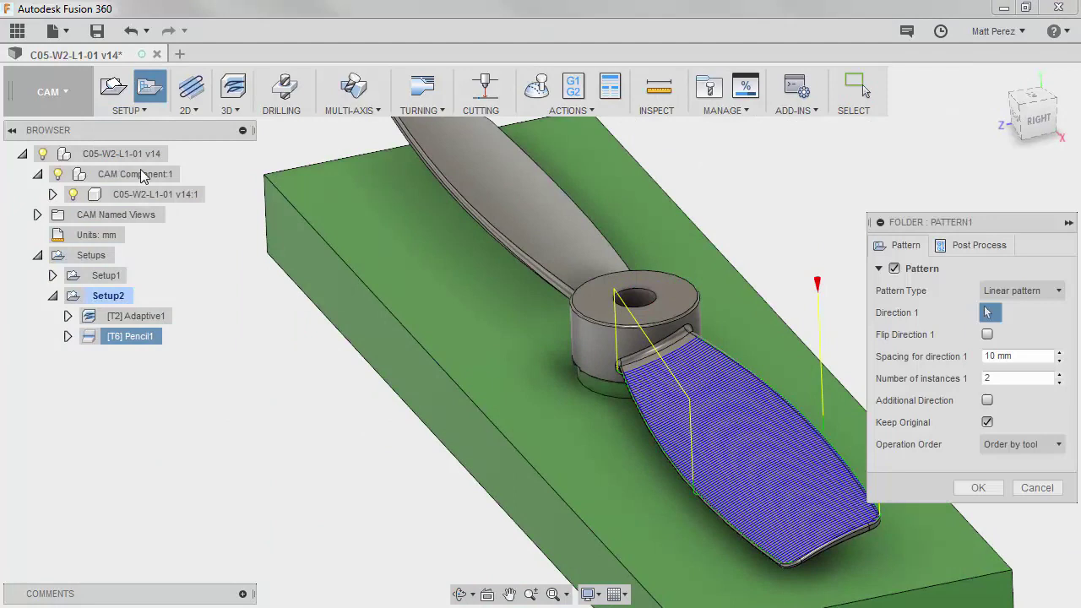
pyautogui.click(1040, 291)
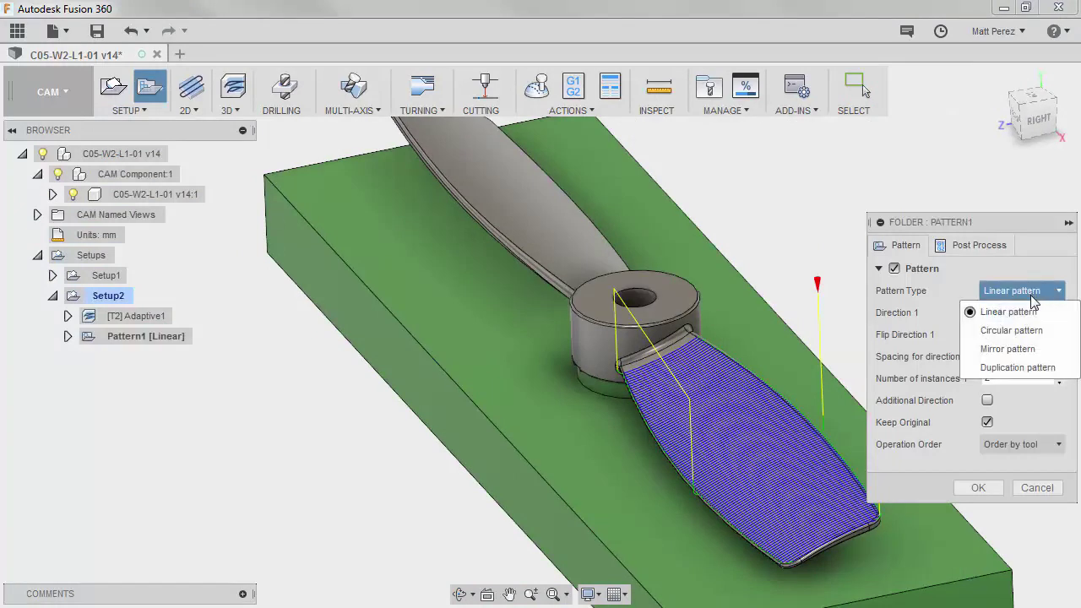
pyautogui.click(1025, 331)
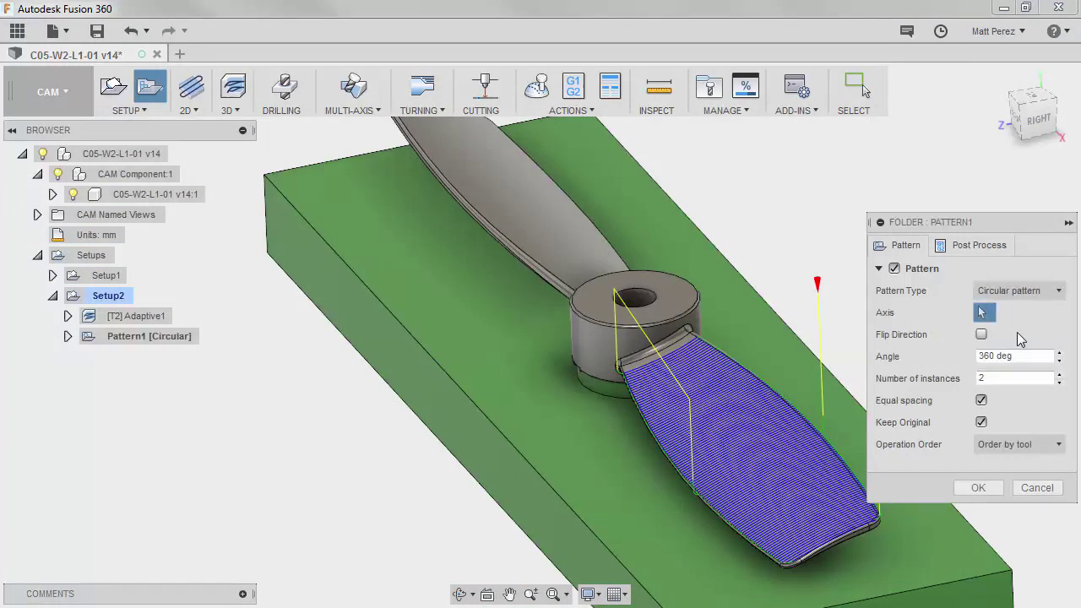
pyautogui.click(638, 301)
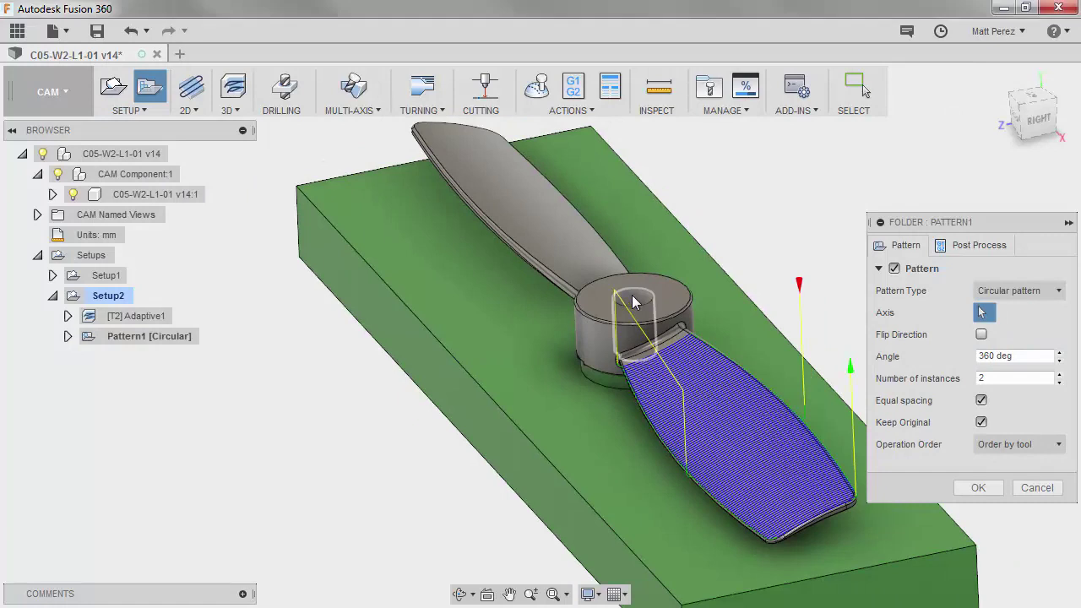
pyautogui.keyDown('shift'); pyautogui.moveTo(662, 322); pyautogui.dragTo(667, 335, button='middle'); pyautogui.keyUp('shift')
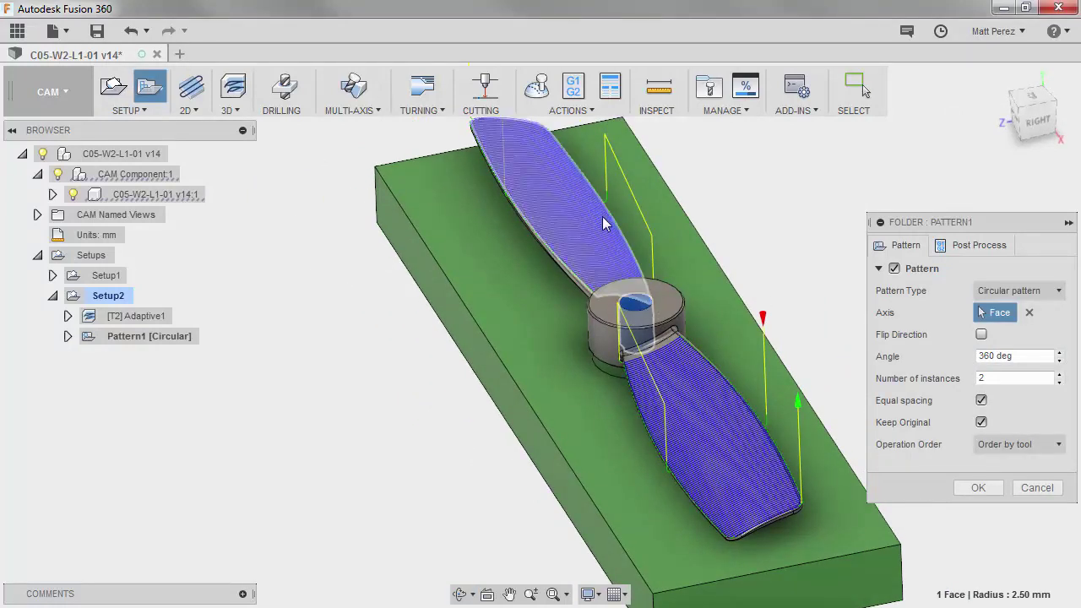
pyautogui.click(981, 400)
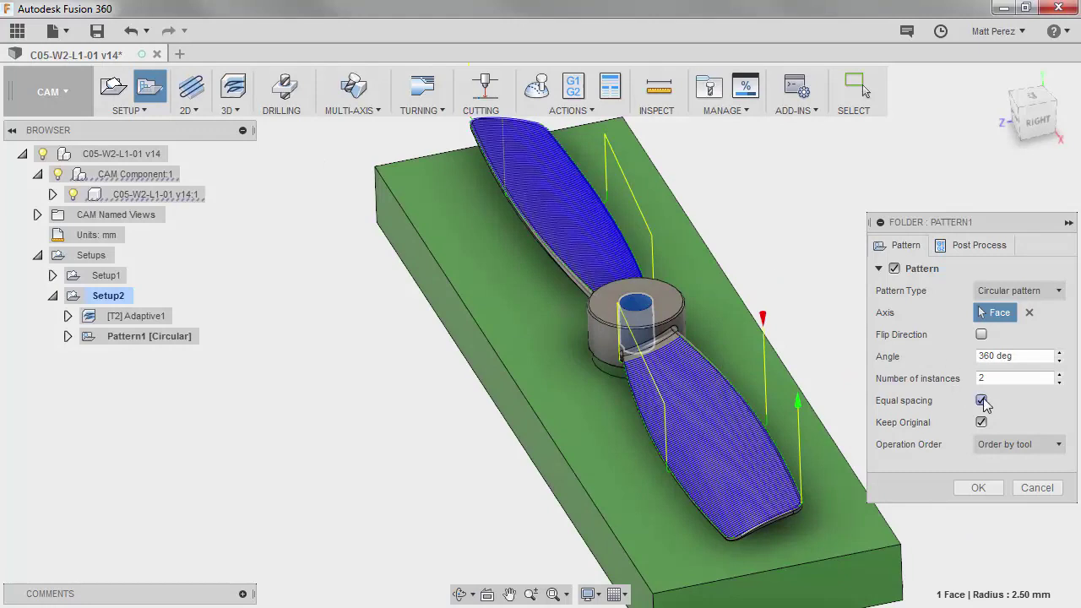
pyautogui.click(979, 488)
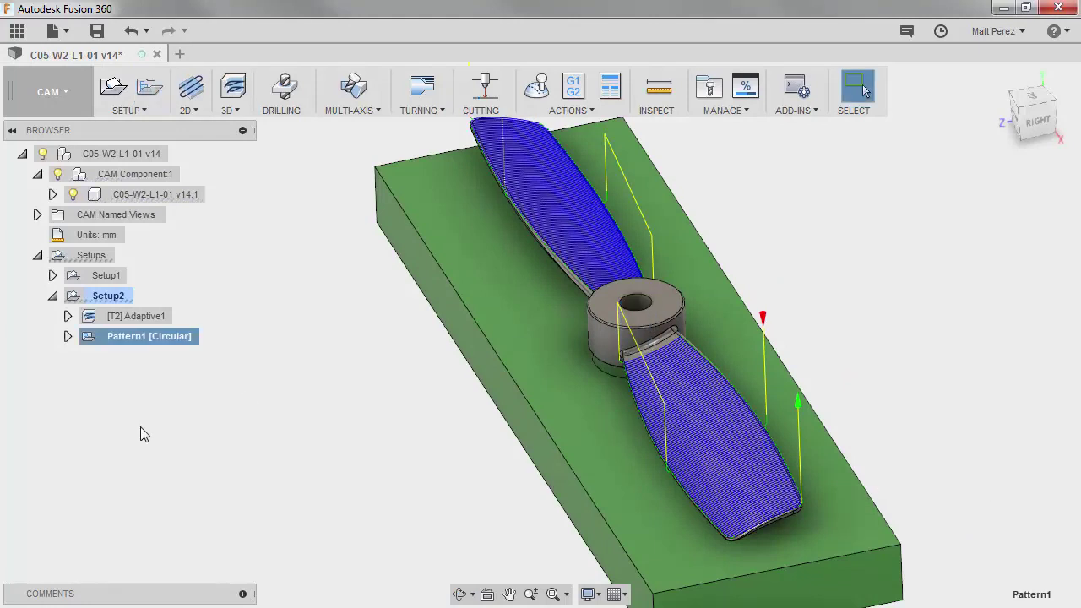
# - Expand Pattern1 to review Pencil1 on both blades, then select Setup2
pyautogui.click(68, 336)
pyautogui.click(122, 356)
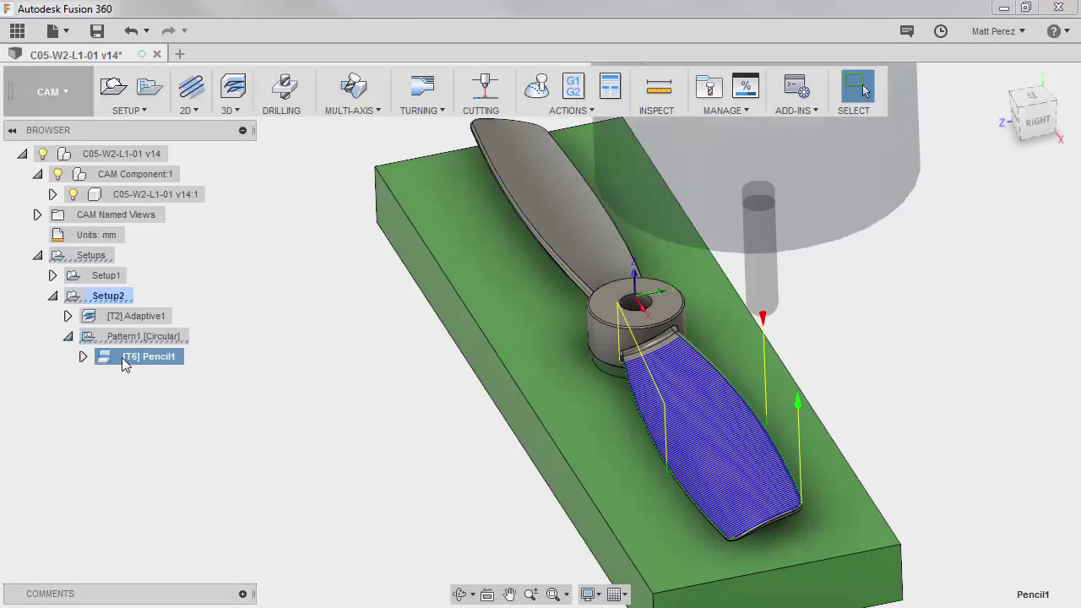
pyautogui.click(129, 341)
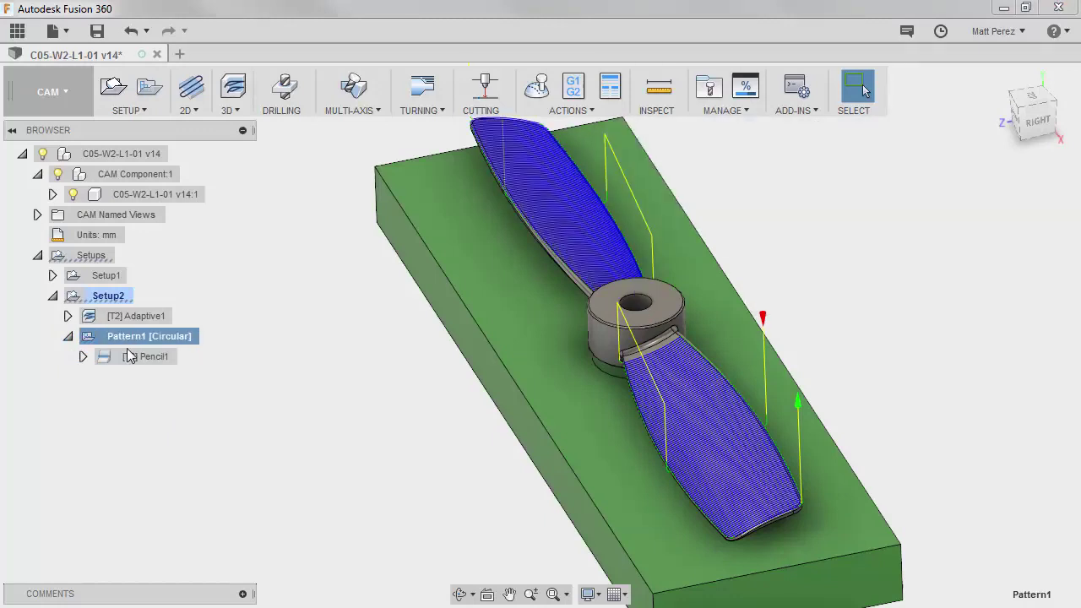
pyautogui.click(113, 301)
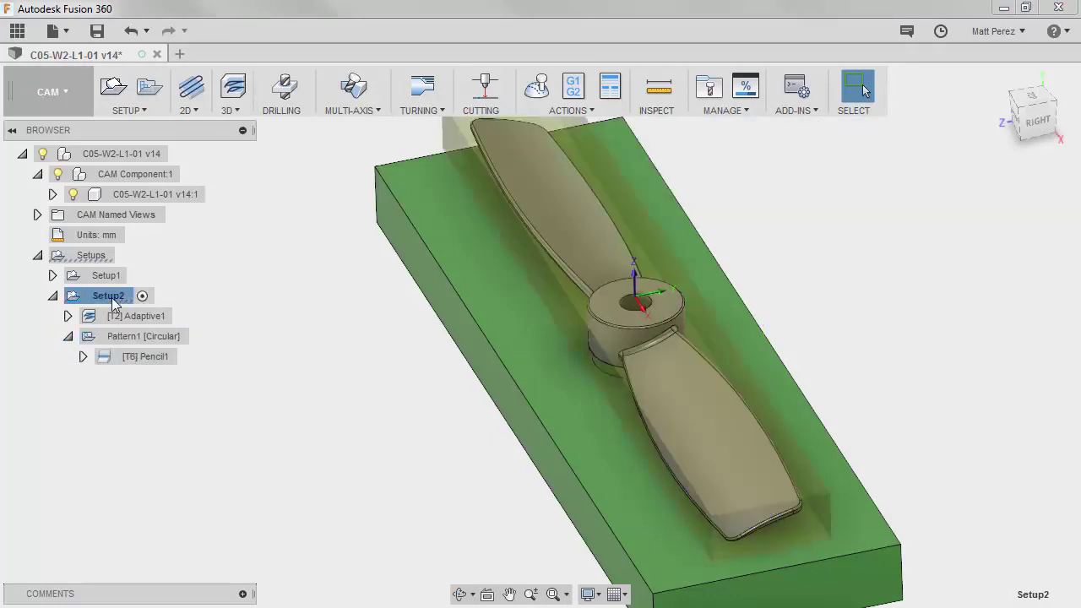
# - Simulate Setup2, skipping ahead to play the pencil finishing pass
pyautogui.click(538, 86)
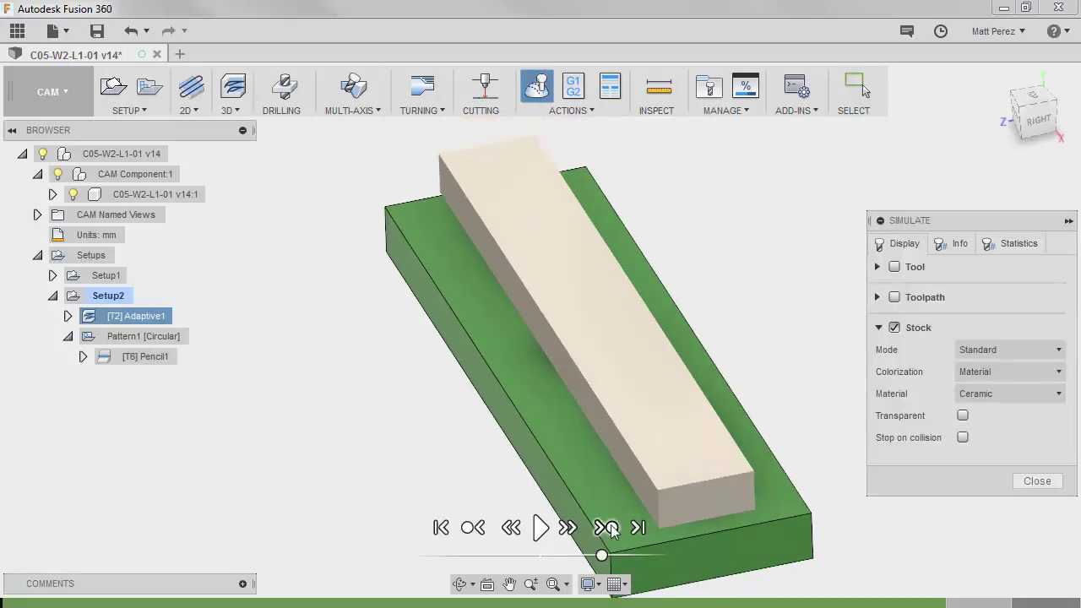
pyautogui.click(606, 528)
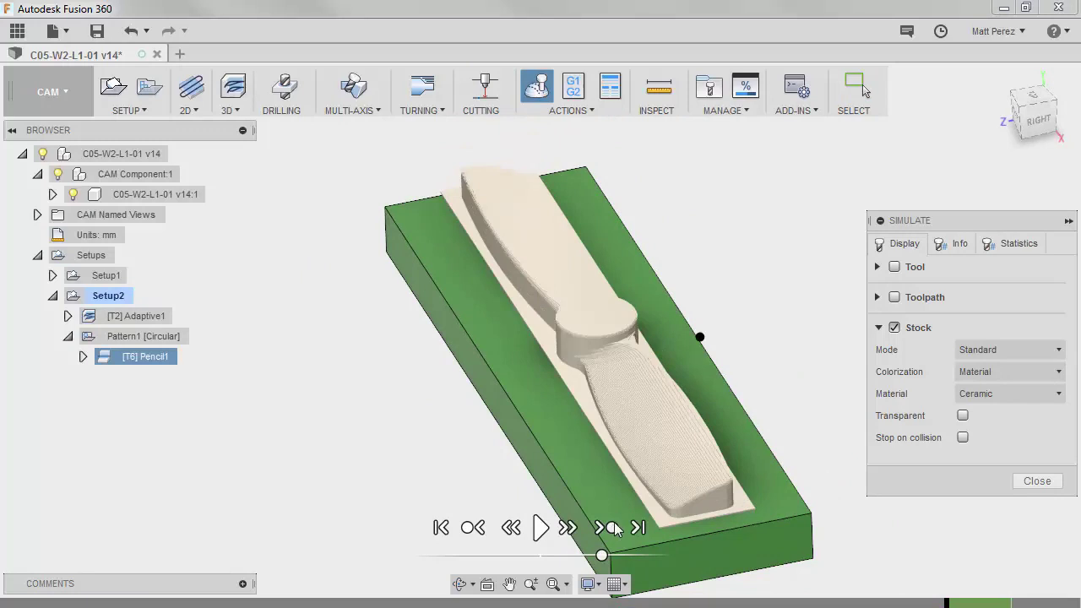
pyautogui.click(540, 528)
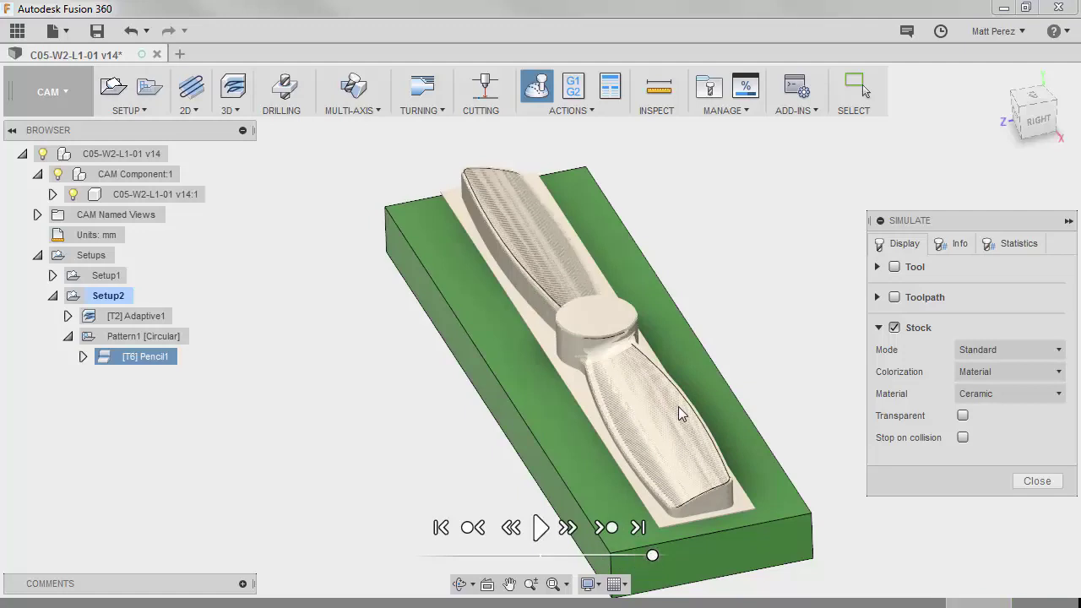
pyautogui.scroll(10, 710, 498)
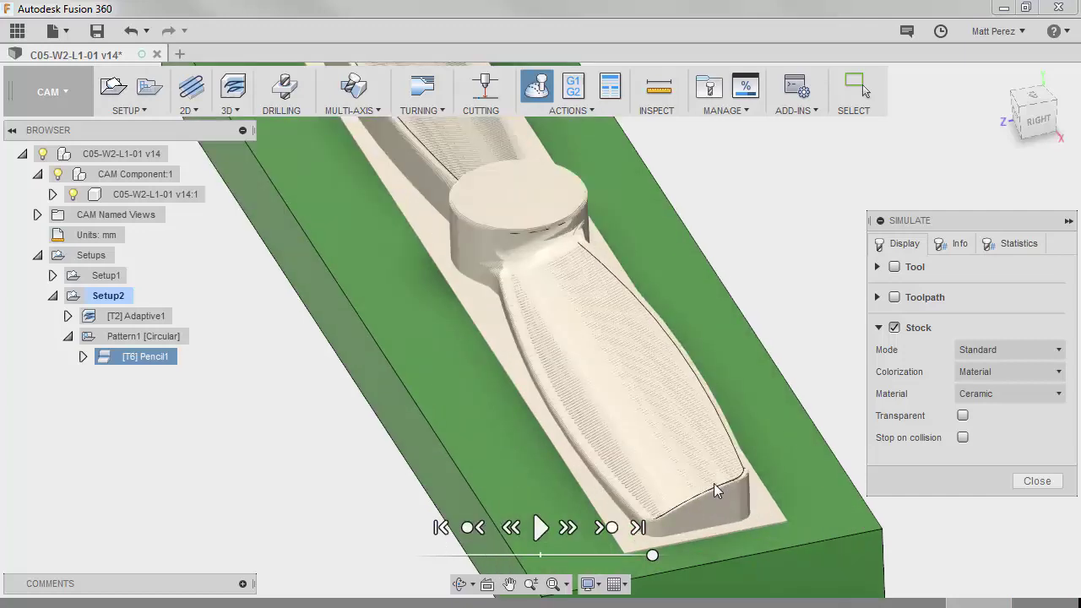
pyautogui.scroll(-5, 728, 485)
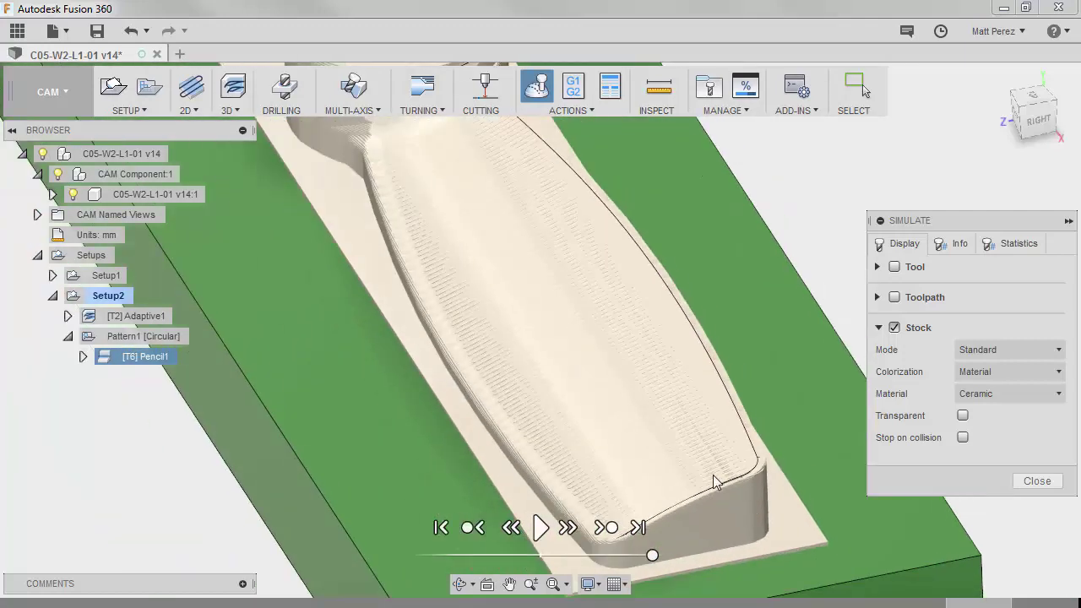
pyautogui.keyDown('shift'); pyautogui.moveTo(718, 406); pyautogui.dragTo(614, 484, button='middle'); pyautogui.keyUp('shift')
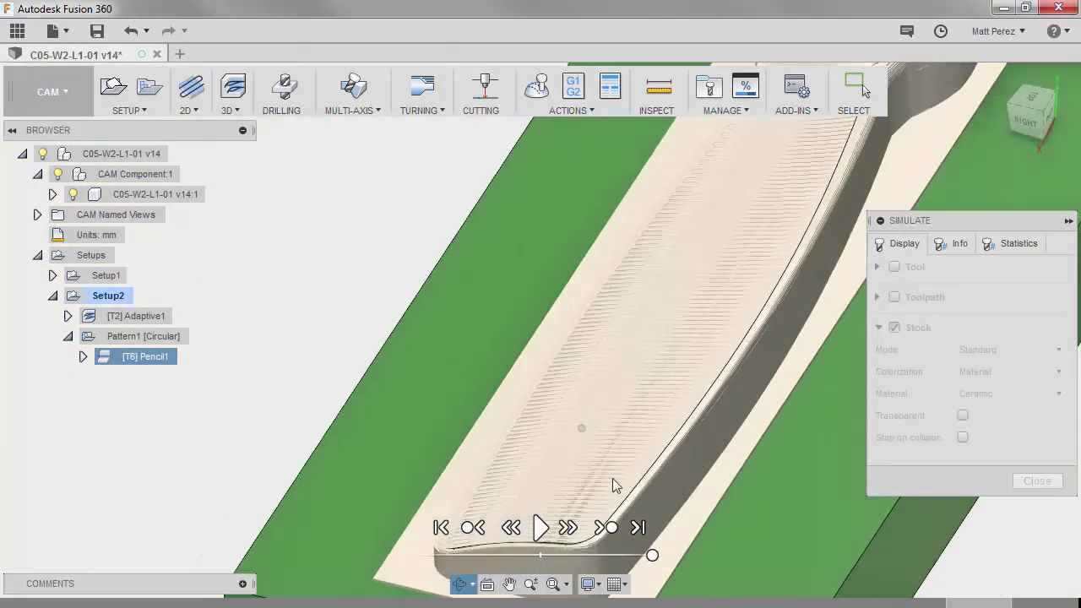
# - Render the simulated stock as Plastic Vinyl and orbit to inspect the blade ridges
pyautogui.click(1008, 392)
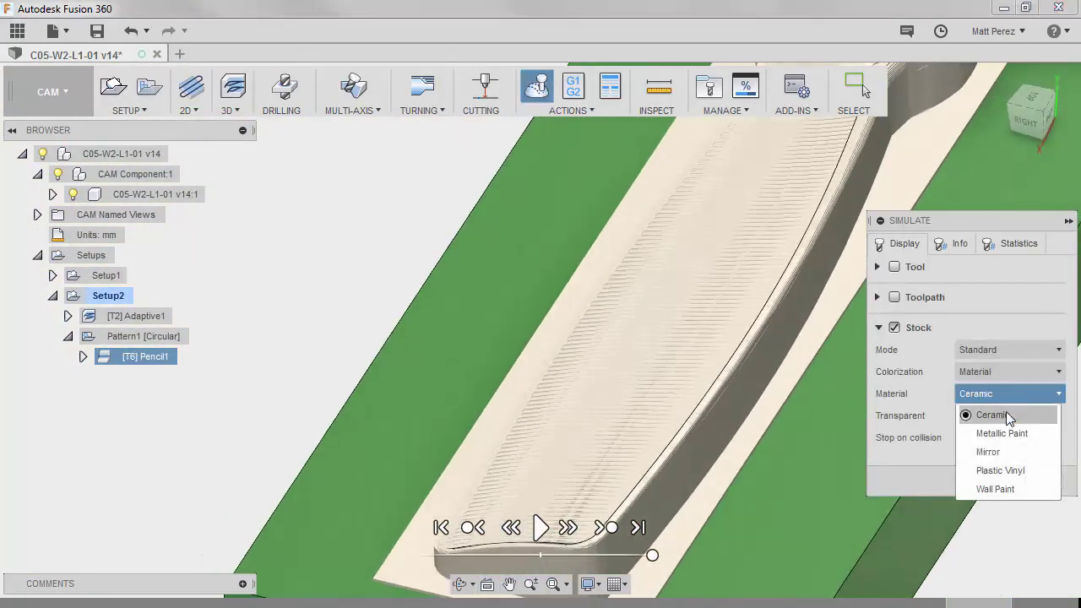
pyautogui.click(1022, 470)
pyautogui.keyDown('shift'); pyautogui.moveTo(677, 388); pyautogui.dragTo(766, 438, button='middle'); pyautogui.keyUp('shift')
pyautogui.scroll(6, 714, 422)
pyautogui.scroll(-2, 757, 447)
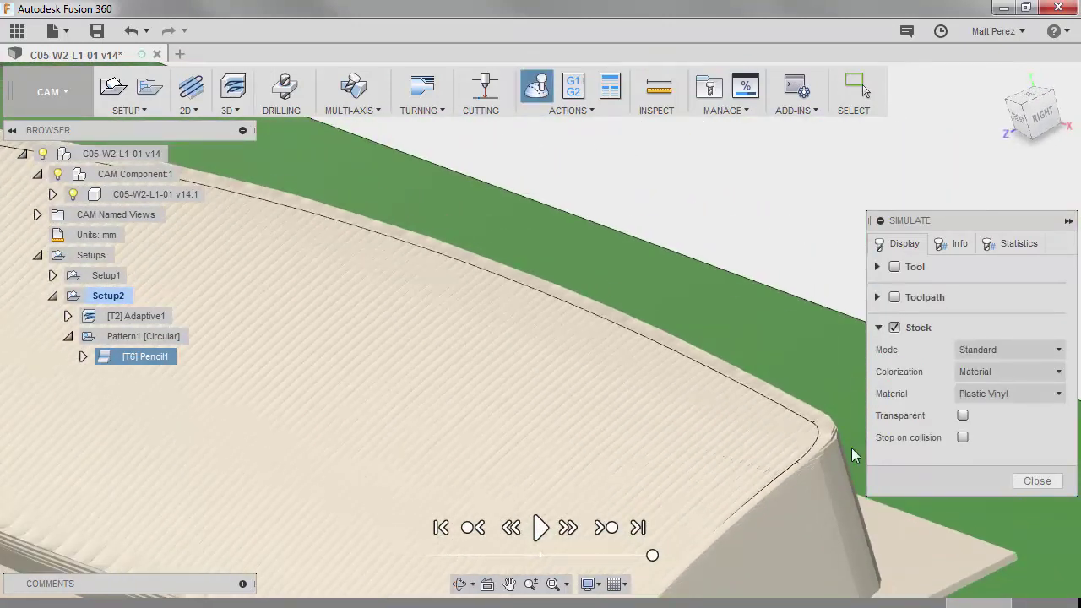
# - Exit the simulation and regenerate Pencil1 with 25 stepovers instead of 125
pyautogui.click(1036, 481)
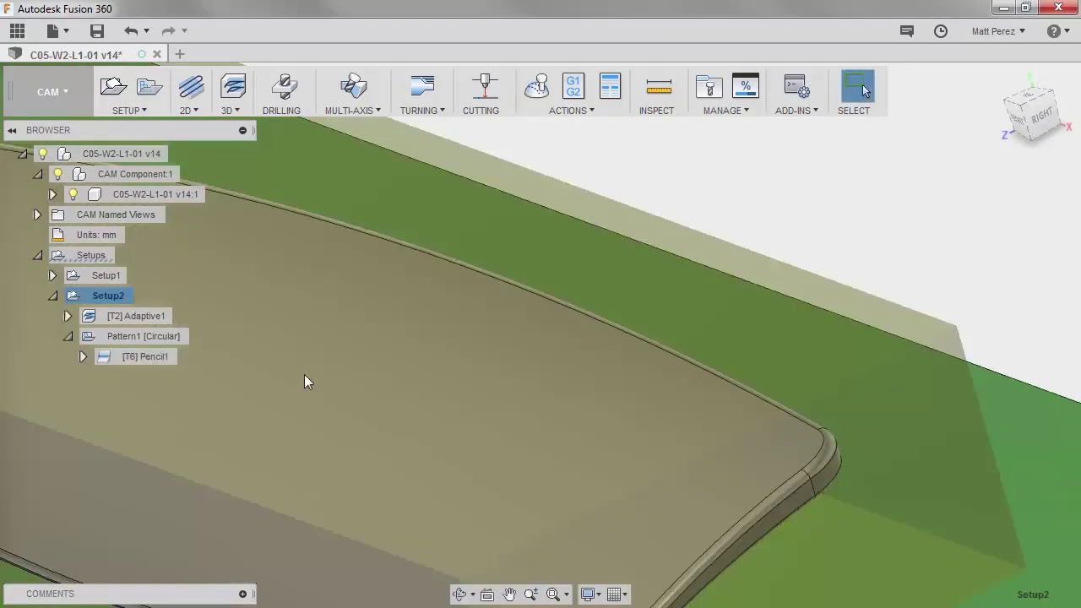
pyautogui.rightClick(143, 358)
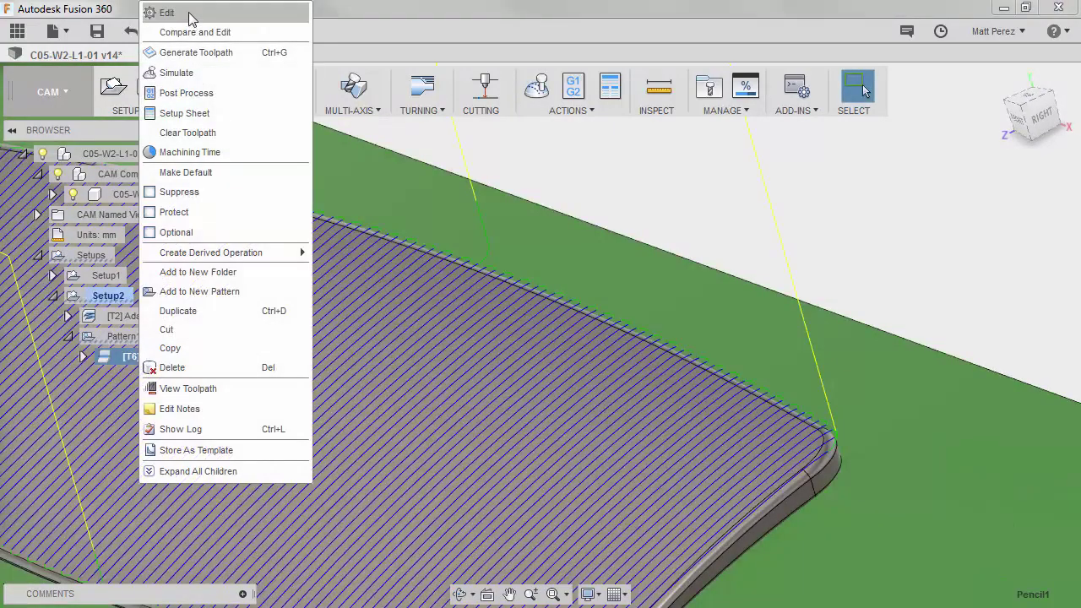
pyautogui.click(173, 12)
pyautogui.click(950, 246)
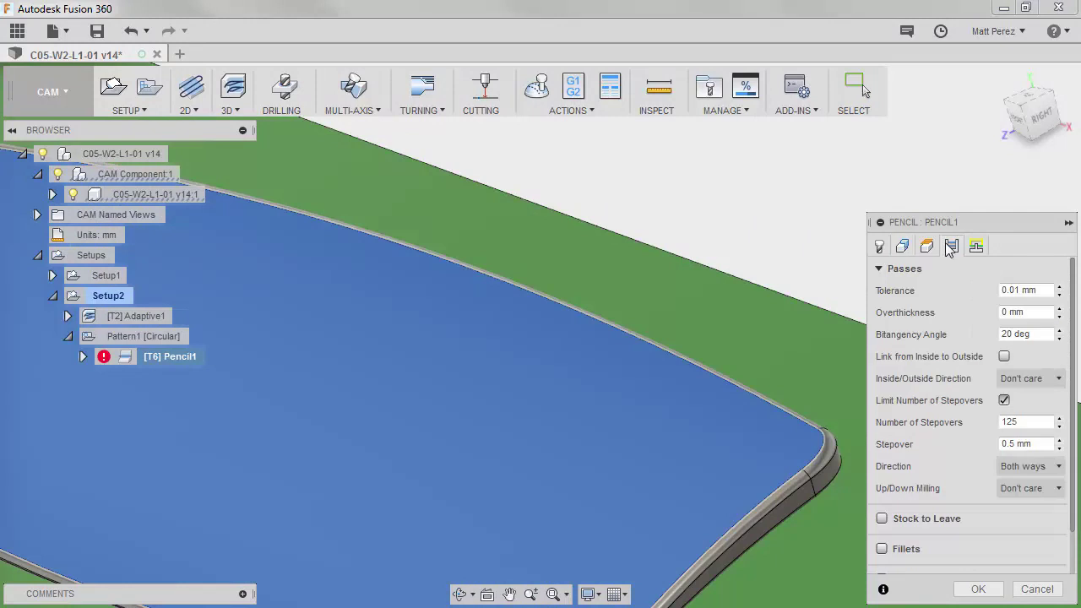
pyautogui.scroll(-2, 1027, 363)
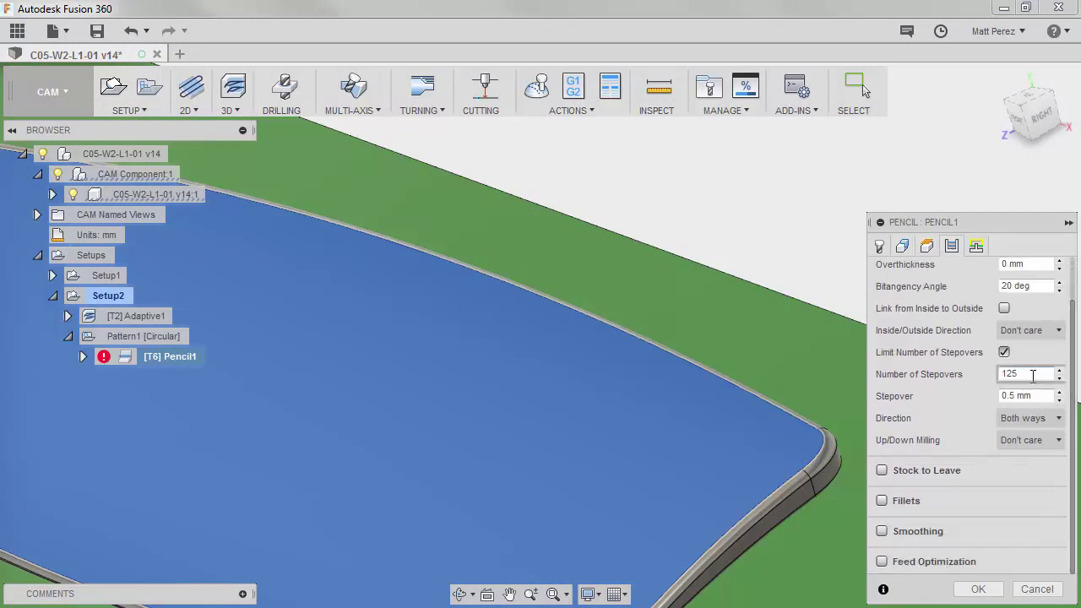
pyautogui.moveTo(1032, 375); pyautogui.dragTo(982, 384)
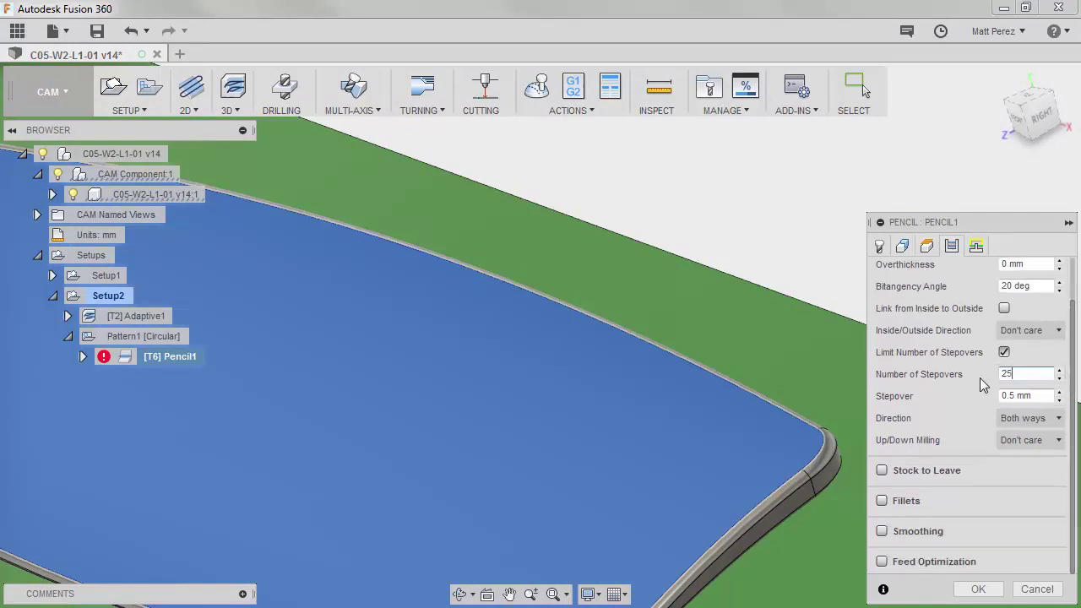
pyautogui.click(978, 589)
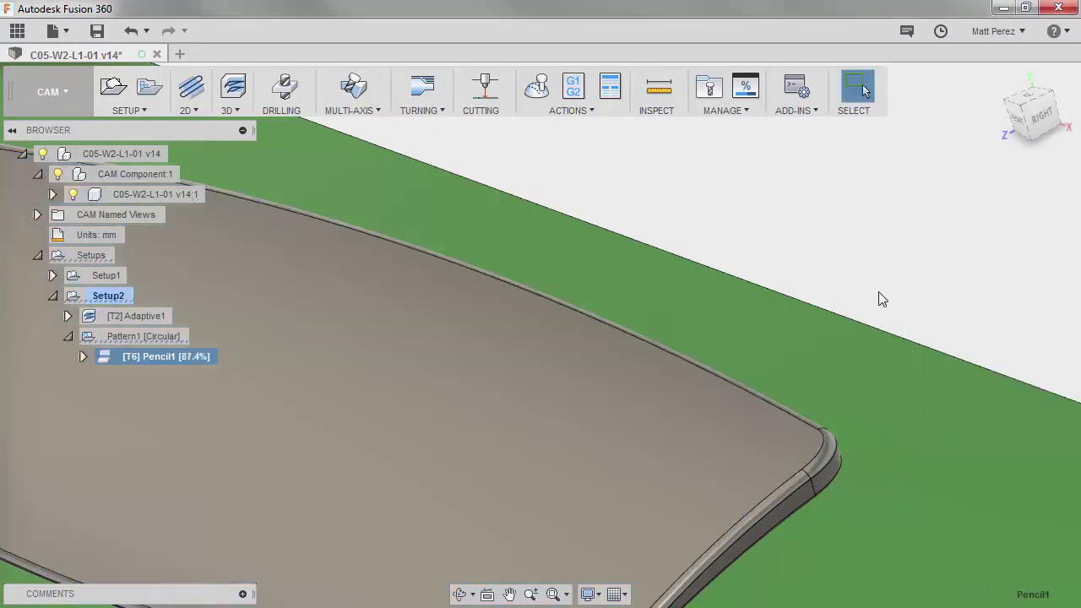
pyautogui.scroll(-5, 881, 324)
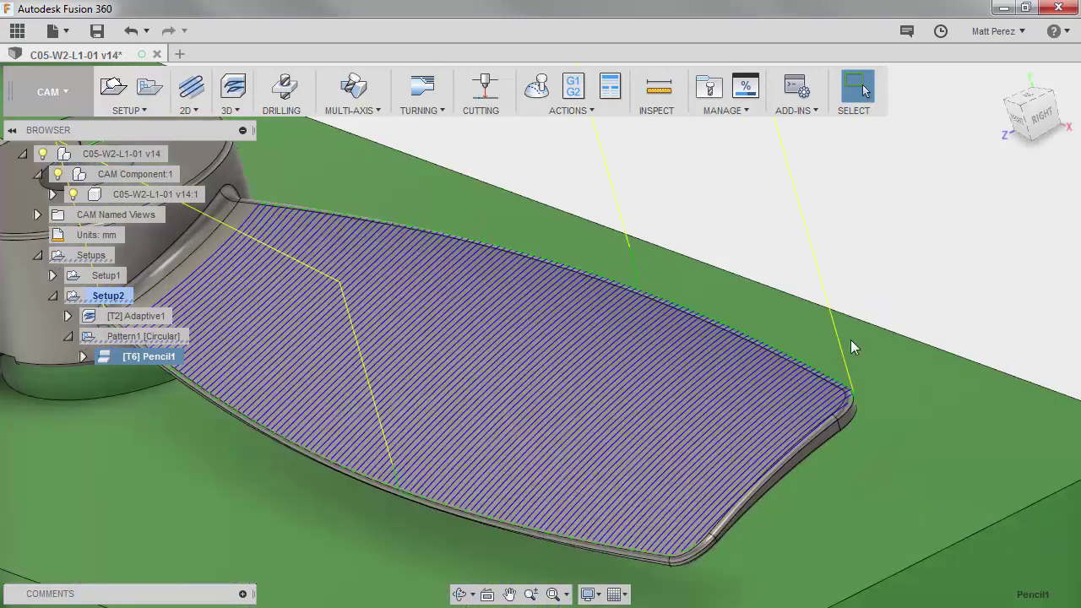
pyautogui.keyDown('shift'); pyautogui.moveTo(851, 339); pyautogui.dragTo(662, 362, button='middle'); pyautogui.keyUp('shift')
pyautogui.scroll(6, 549, 275)
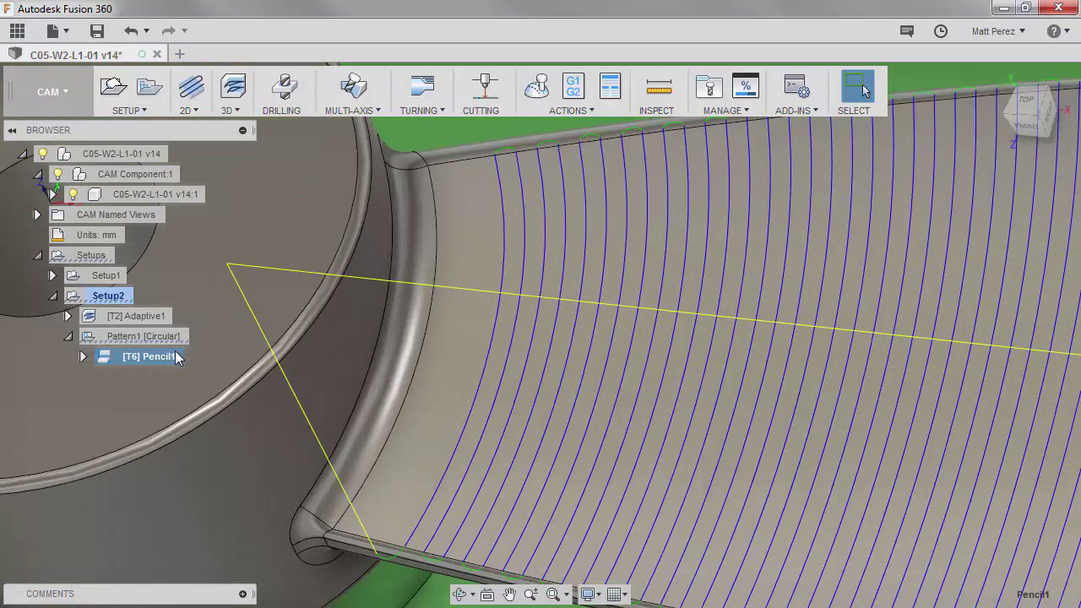
# - Regenerate Pencil1 with a smaller stepover for denser passes, then select Setup2
pyautogui.rightClick(159, 358)
pyautogui.click(226, 11)
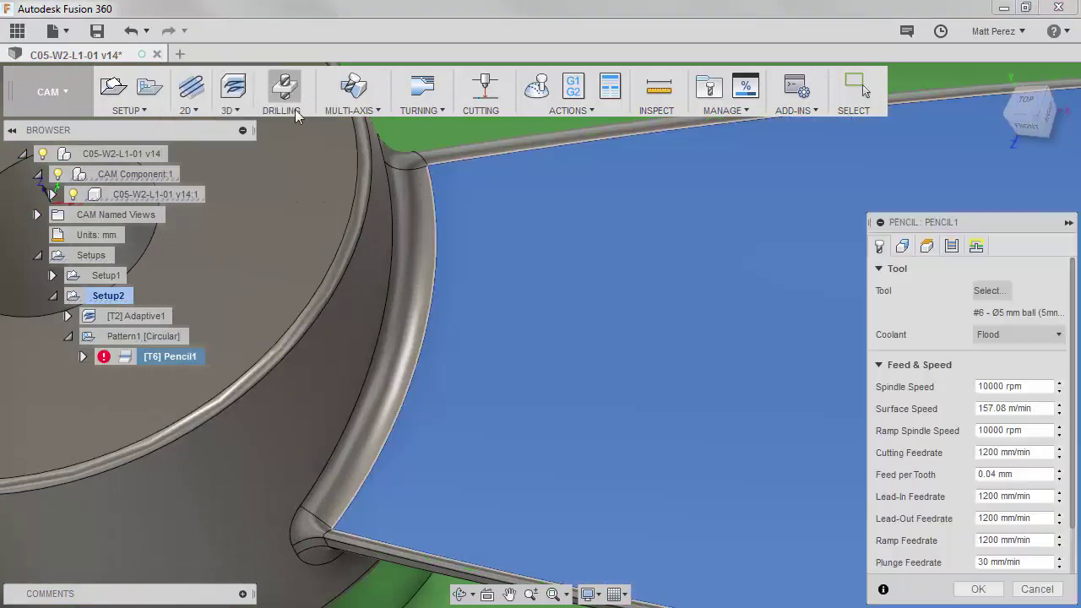
pyautogui.click(952, 246)
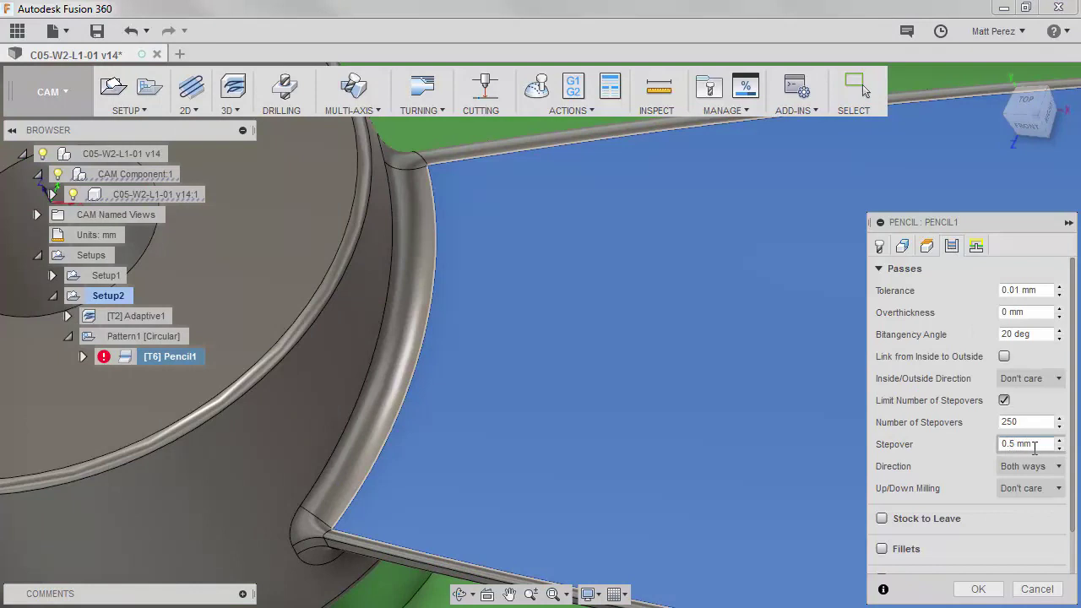
pyautogui.click(978, 590)
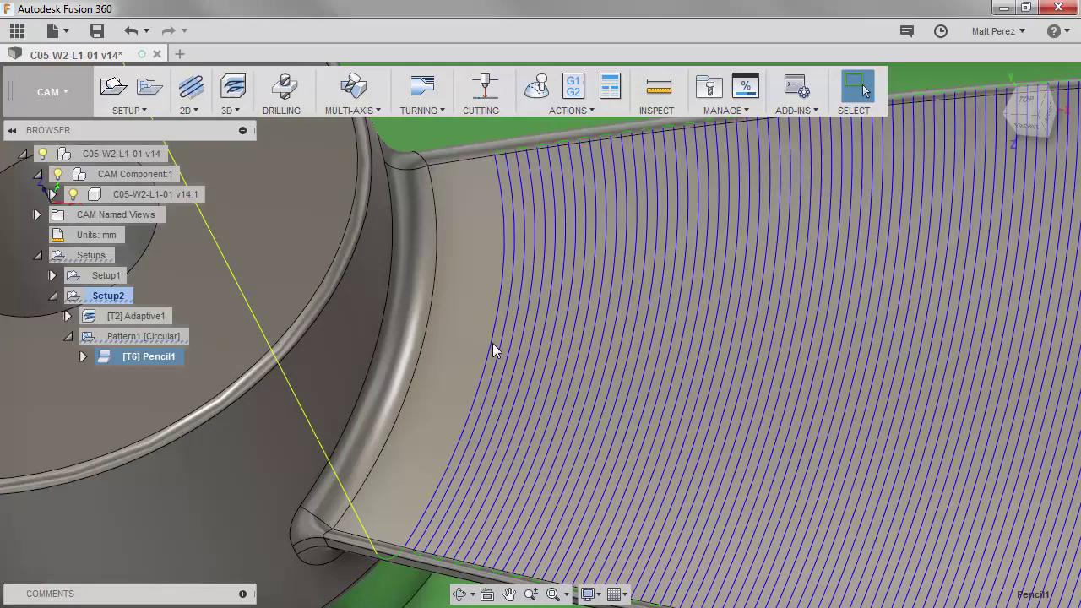
pyautogui.scroll(-5, 490, 344)
pyautogui.keyDown('shift'); pyautogui.moveTo(521, 402); pyautogui.dragTo(549, 355, button='middle'); pyautogui.keyUp('shift')
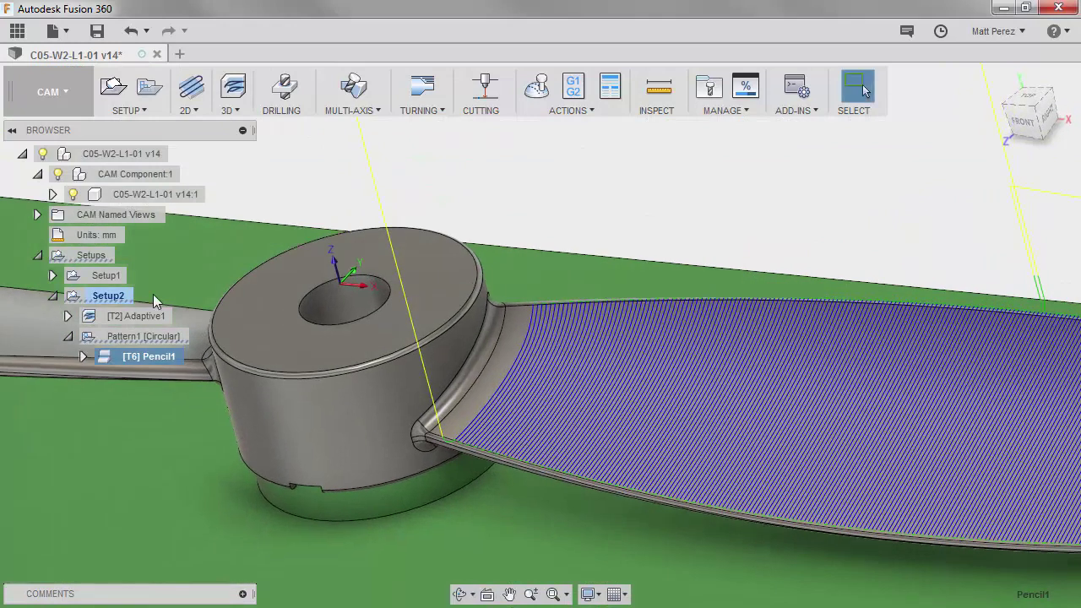
pyautogui.click(99, 297)
# - Simulate Setup2 through the [T6] Pencil1 finishing pass
pyautogui.click(537, 86)
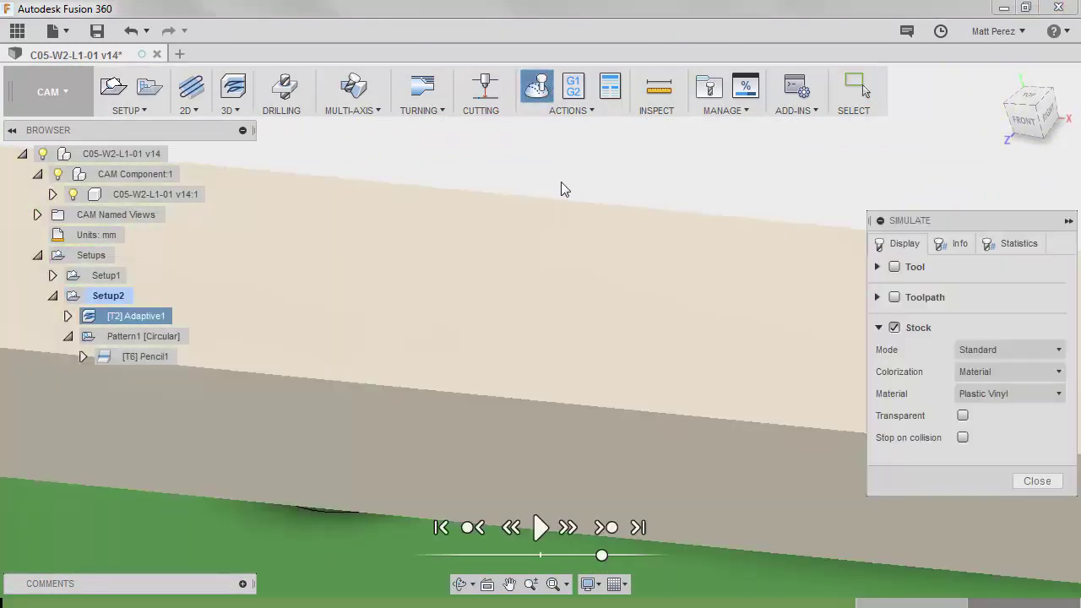
pyautogui.scroll(-2, 596, 345)
pyautogui.click(608, 528)
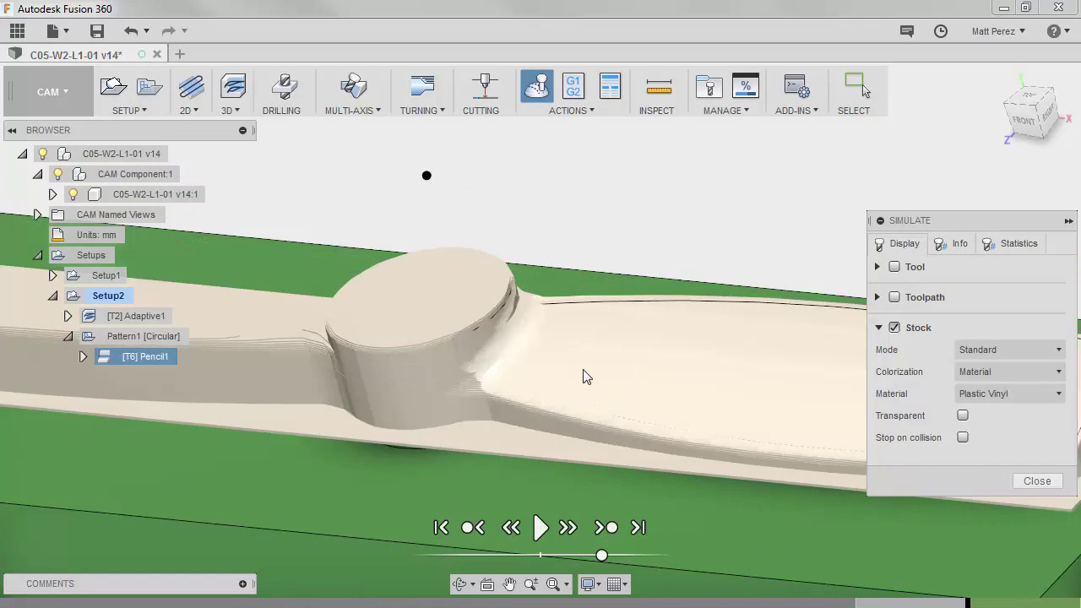
# - Orbit around the machined part to inspect the pocket, blade and boss wall
pyautogui.keyDown('shift'); pyautogui.moveTo(550, 397); pyautogui.dragTo(645, 322, button='middle'); pyautogui.keyUp('shift')
pyautogui.scroll(6, 730, 377)
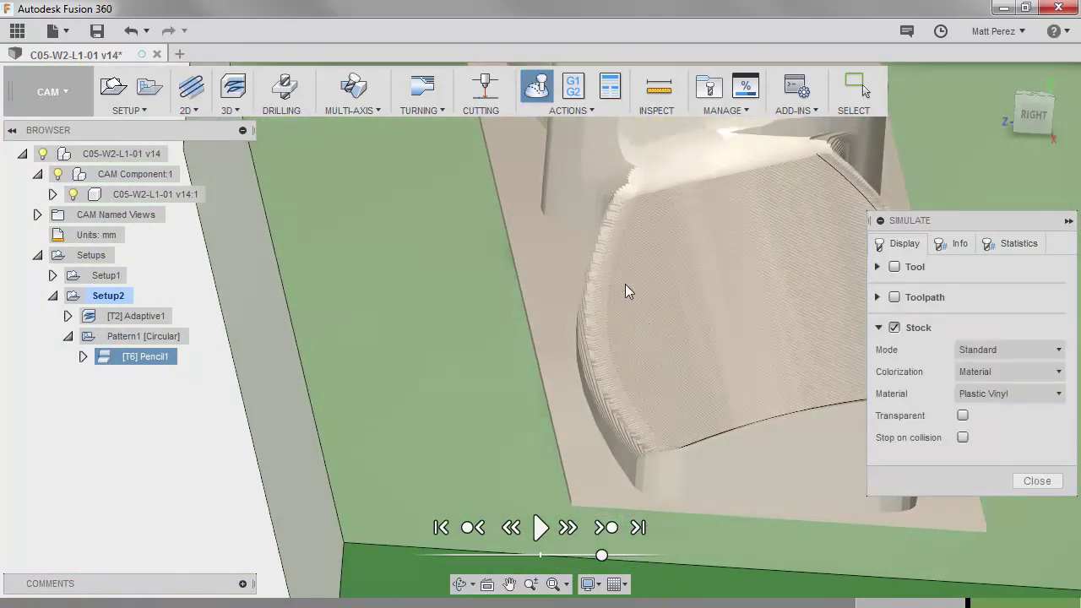
pyautogui.keyDown('shift'); pyautogui.moveTo(625, 285); pyautogui.dragTo(737, 250, button='middle'); pyautogui.keyUp('shift')
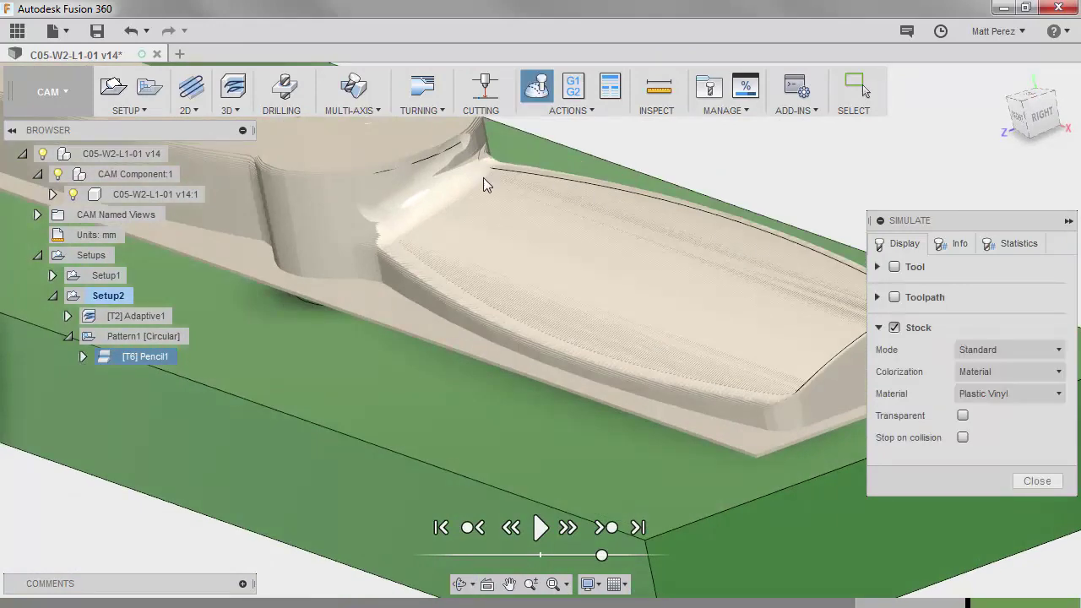
pyautogui.keyDown('shift'); pyautogui.moveTo(483, 180); pyautogui.dragTo(584, 206, button='middle'); pyautogui.keyUp('shift')
pyautogui.scroll(3, 465, 245)
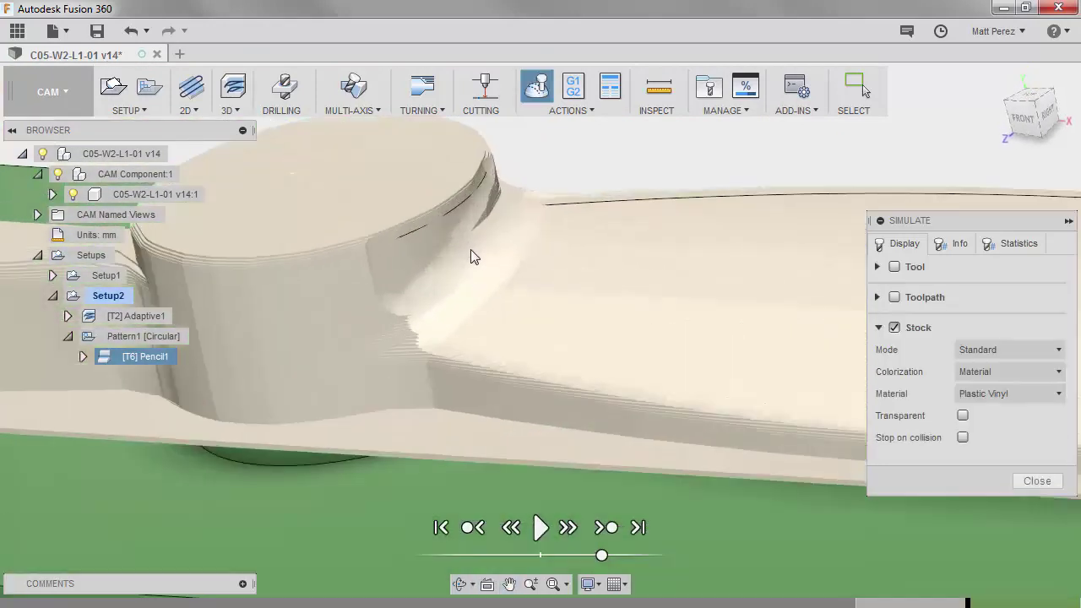
pyautogui.keyDown('shift'); pyautogui.moveTo(471, 249); pyautogui.dragTo(478, 170, button='middle'); pyautogui.keyUp('shift')
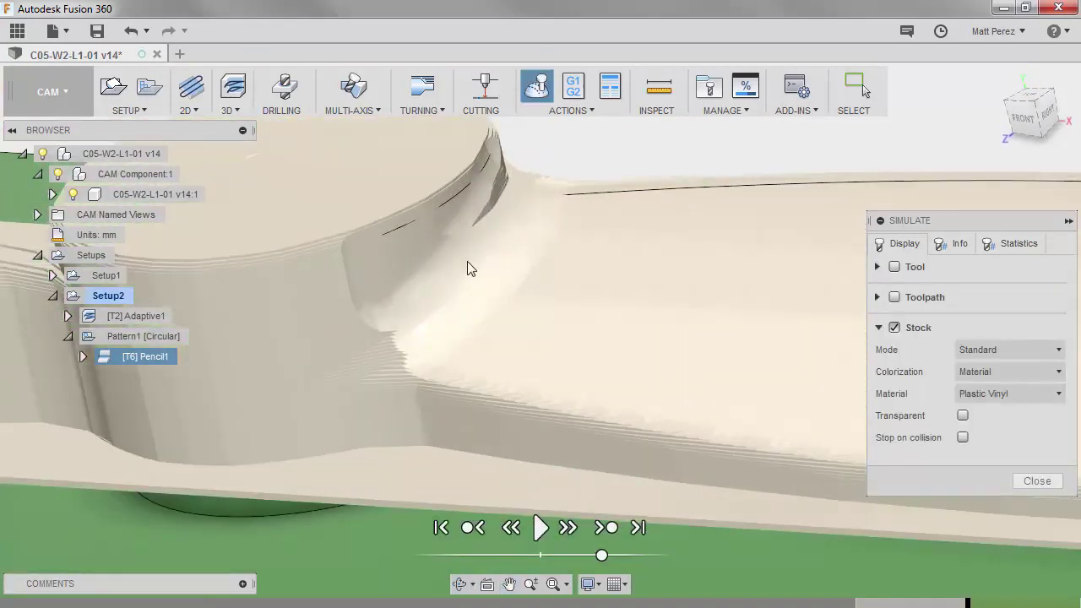
# - Toggle the simulated stock Transparent on and off, ending transparent to expose the hub and blade
pyautogui.click(963, 415)
pyautogui.keyDown('shift'); pyautogui.moveTo(710, 336); pyautogui.dragTo(658, 321, button='middle'); pyautogui.keyUp('shift')
pyautogui.scroll(5, 658, 317)
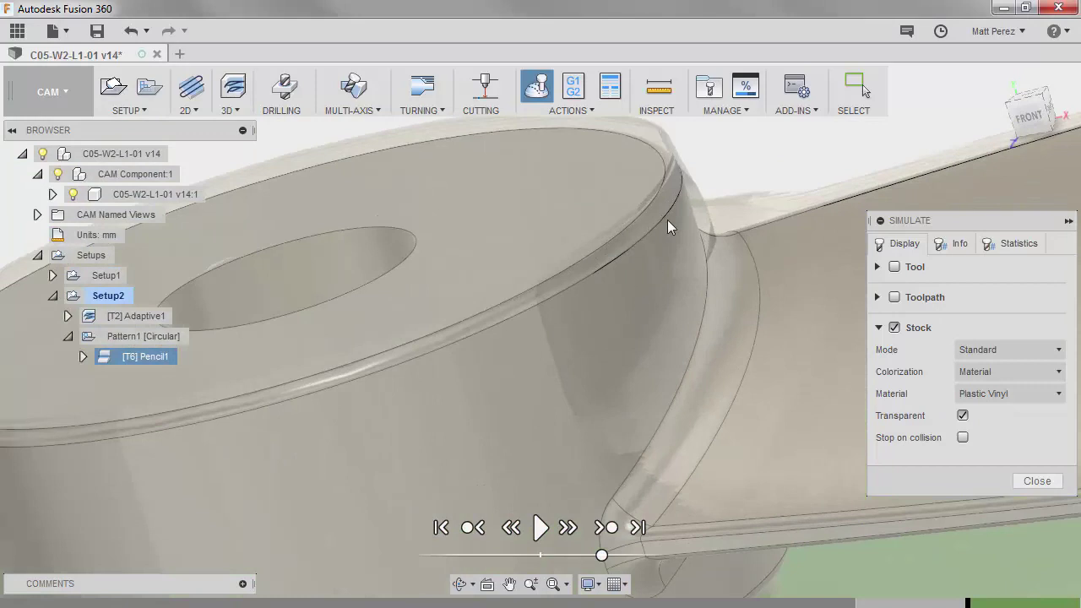
pyautogui.click(963, 416)
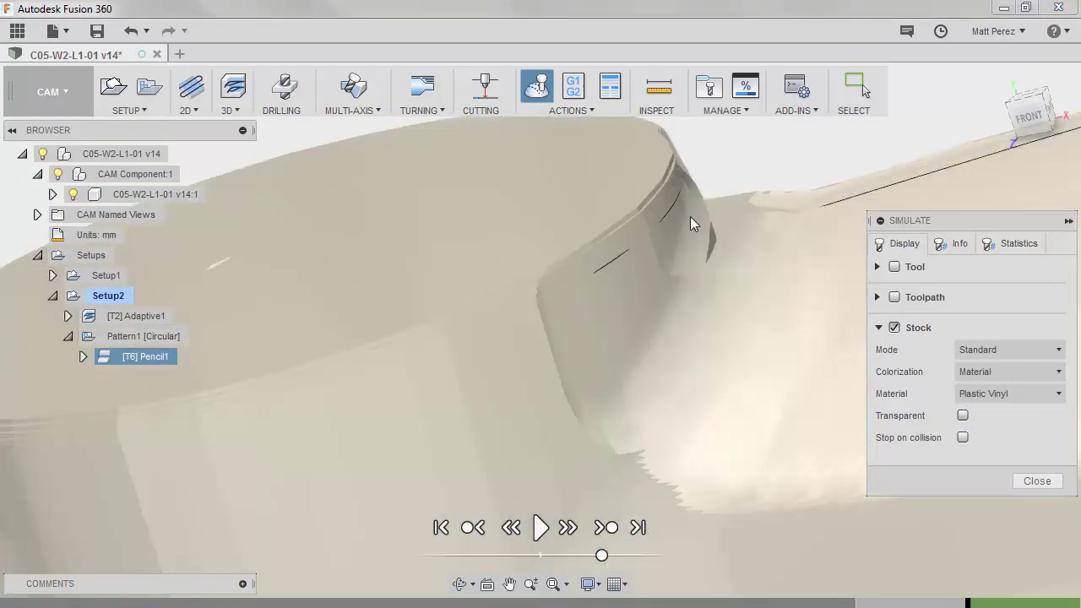
pyautogui.click(962, 415)
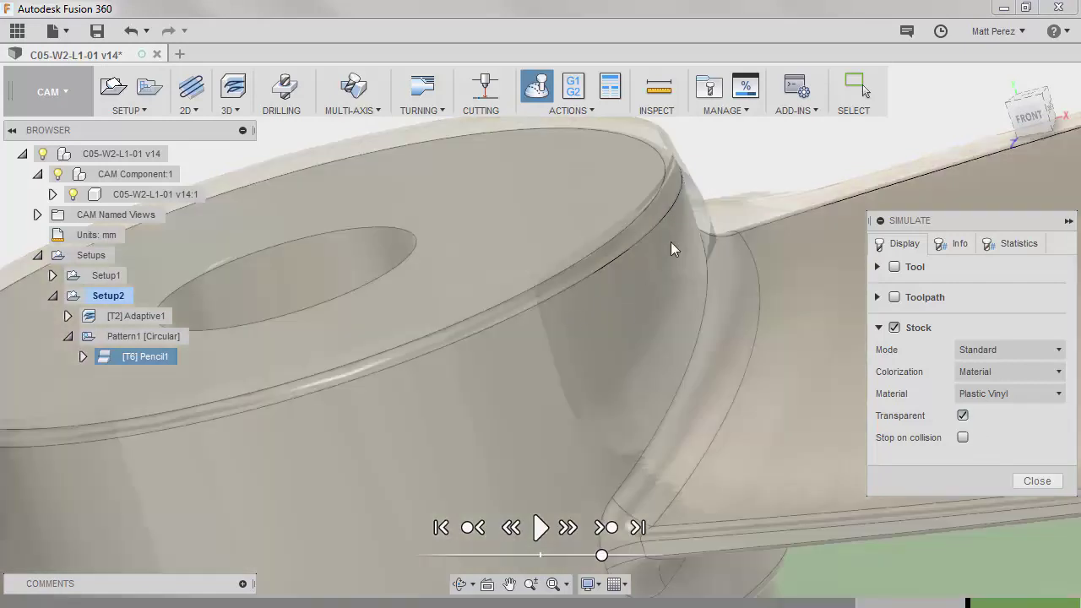
# - Exit the simulation and zoom out to an isometric overview of the propeller on its stock
pyautogui.click(1038, 480)
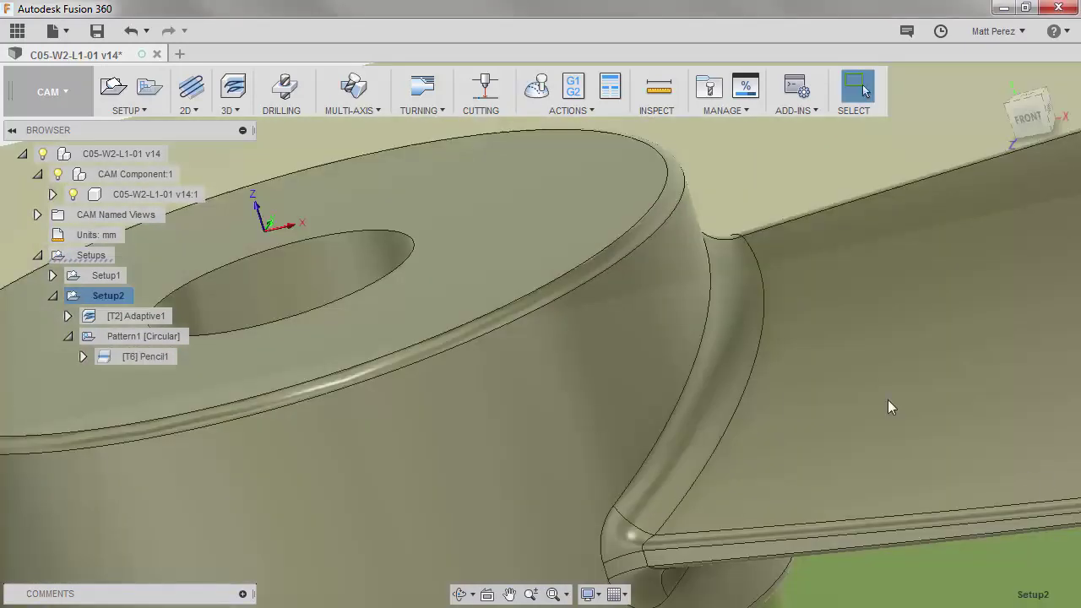
pyautogui.scroll(-5, 887, 399)
pyautogui.scroll(-3, 737, 313)
pyautogui.keyDown('shift'); pyautogui.moveTo(737, 312); pyautogui.dragTo(645, 298, button='middle'); pyautogui.keyUp('shift')
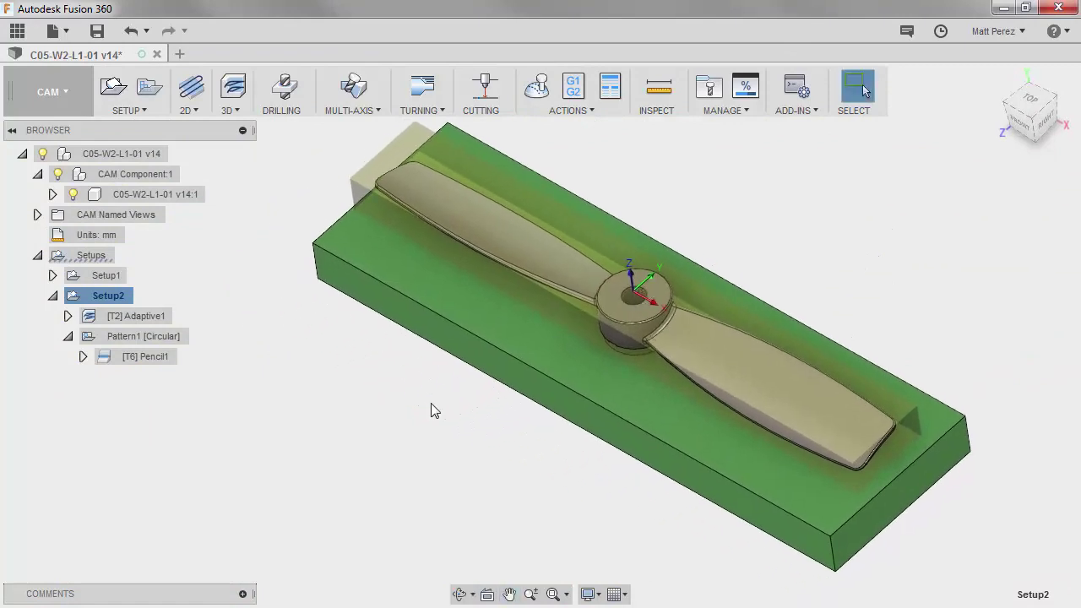